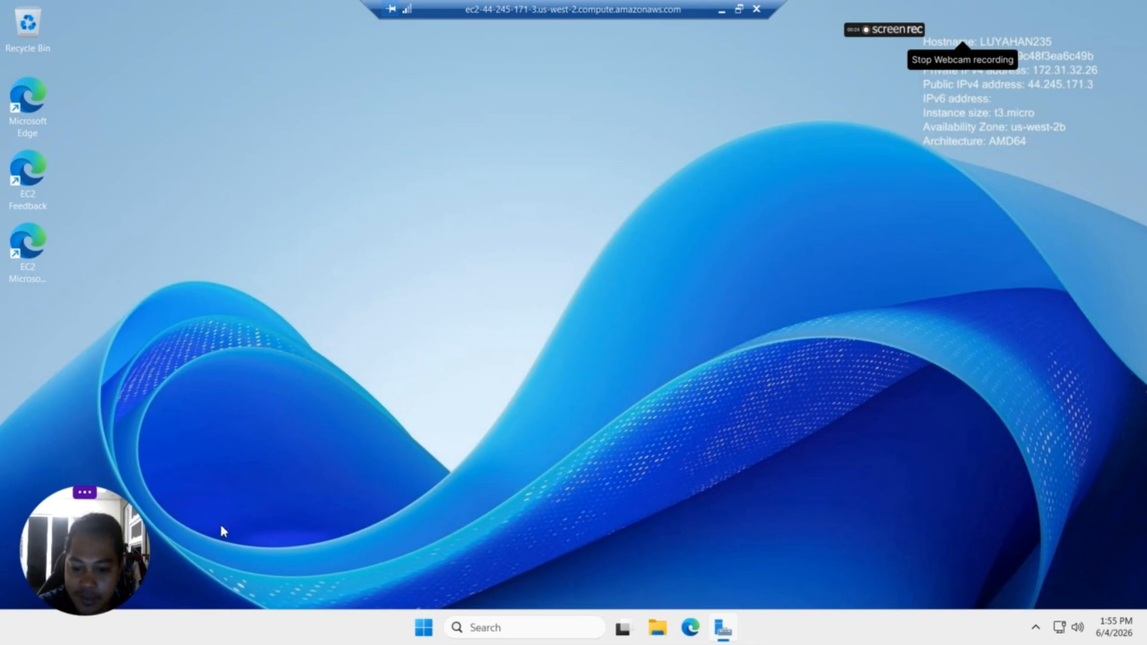
Find Windows PowerShell through system search and run it as administrator
left_click(483, 637)
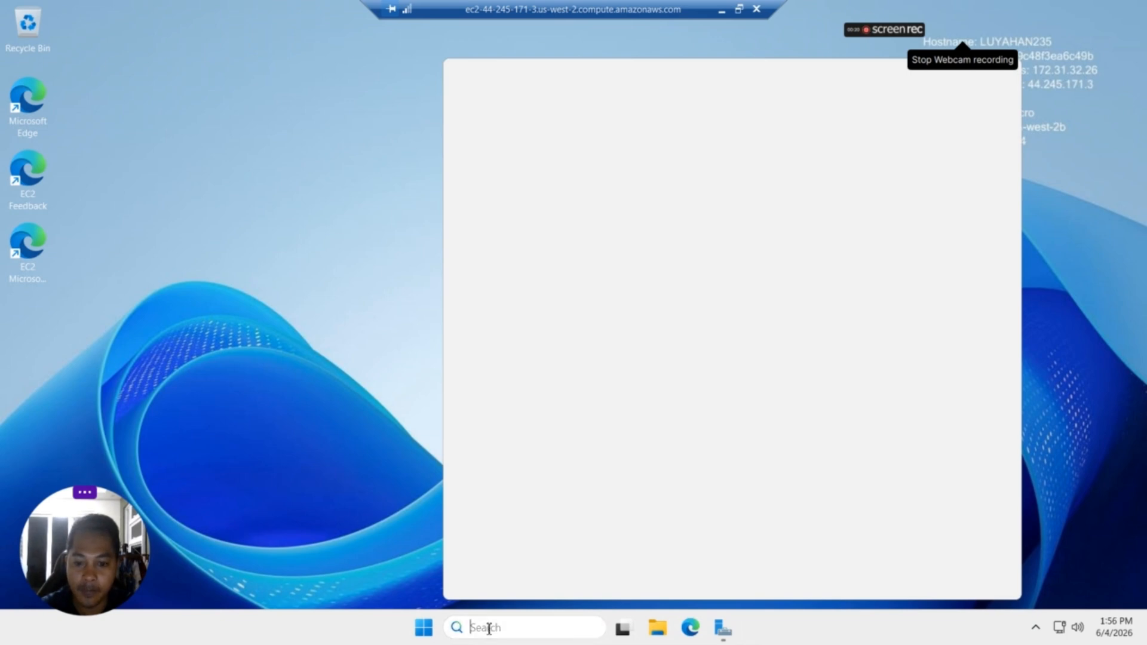
type("powe")
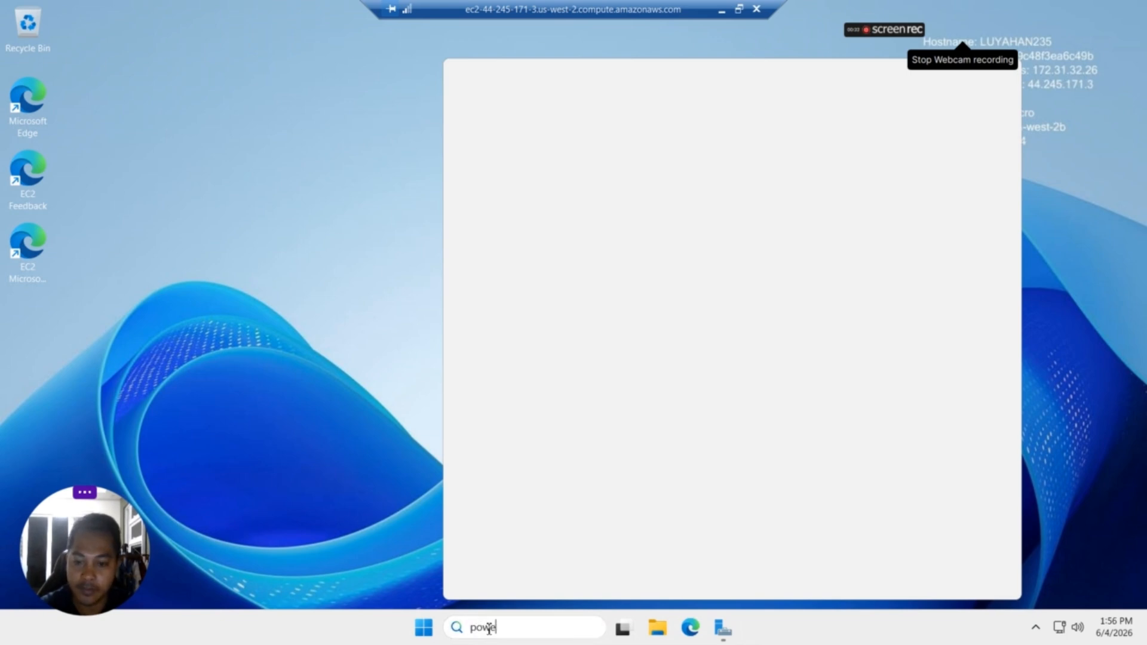
type("r")
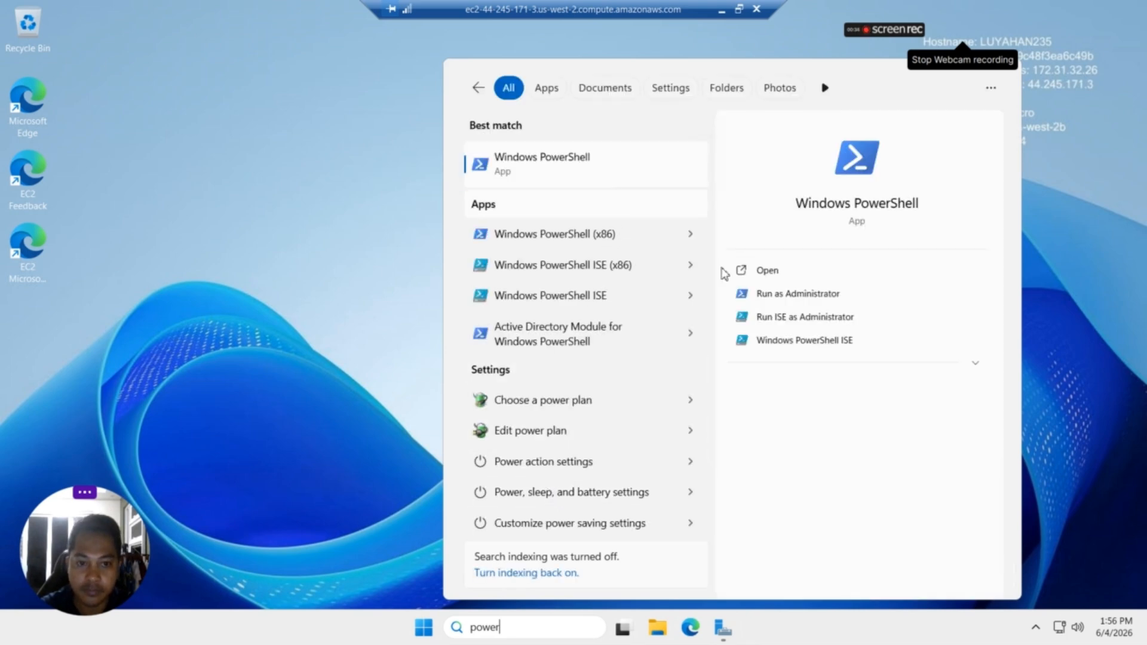
left_click(780, 295)
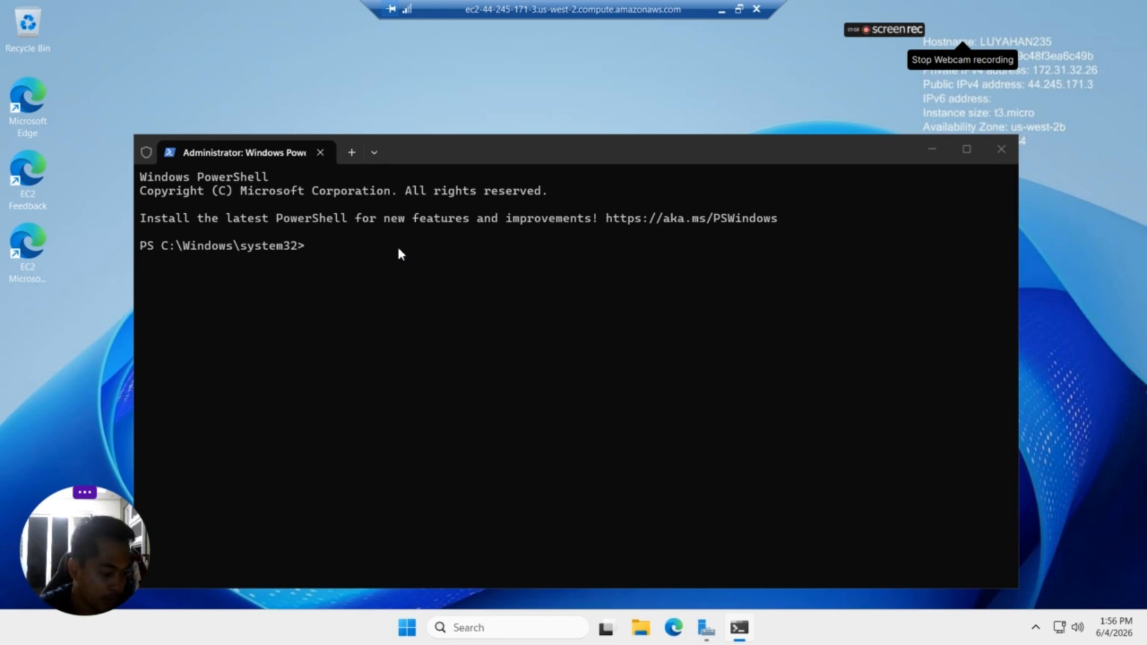
List the listening ports with netstat -ano | findstr LISTENING and highlight the 0.0.0.0:5985 entry in the output
type("net")
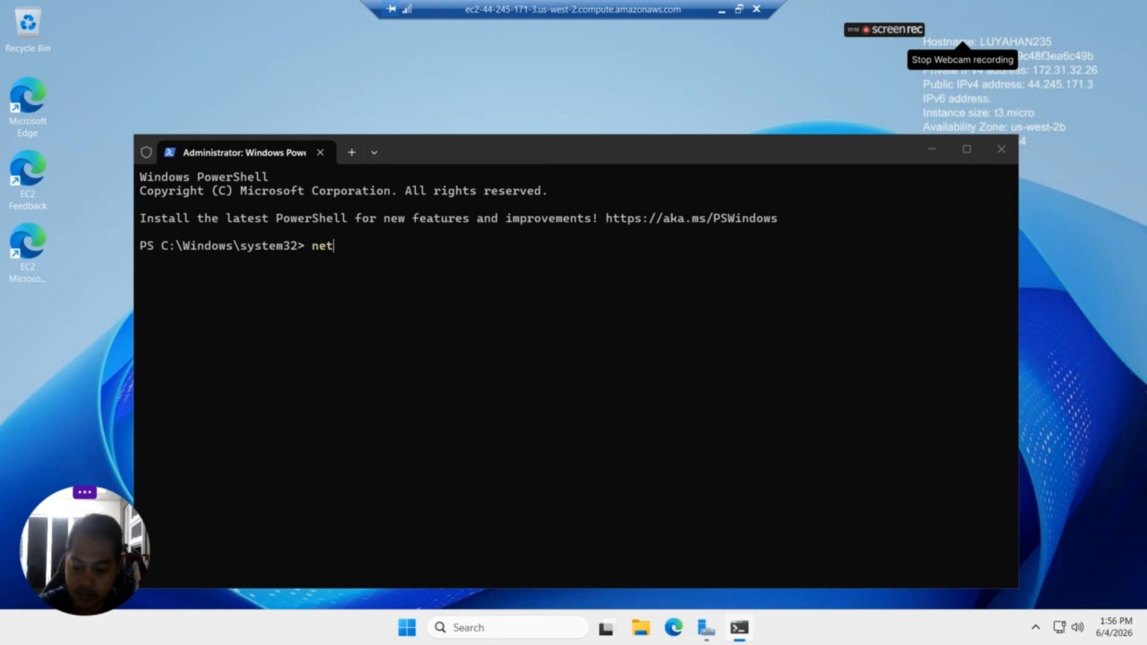
type("stat")
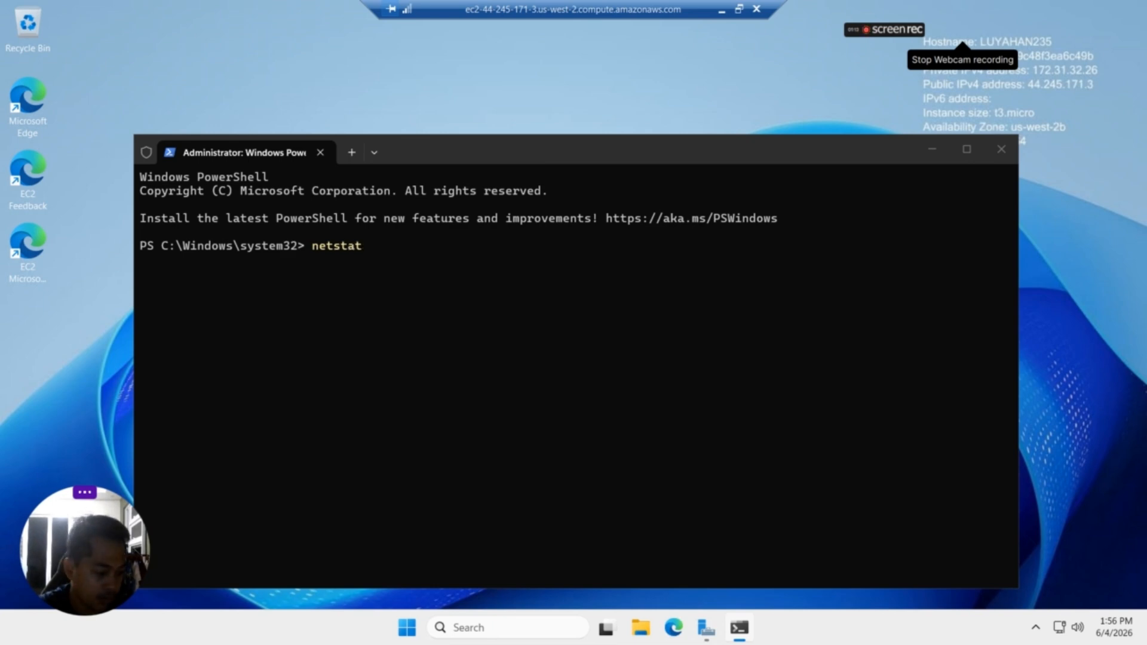
type(" -ano |")
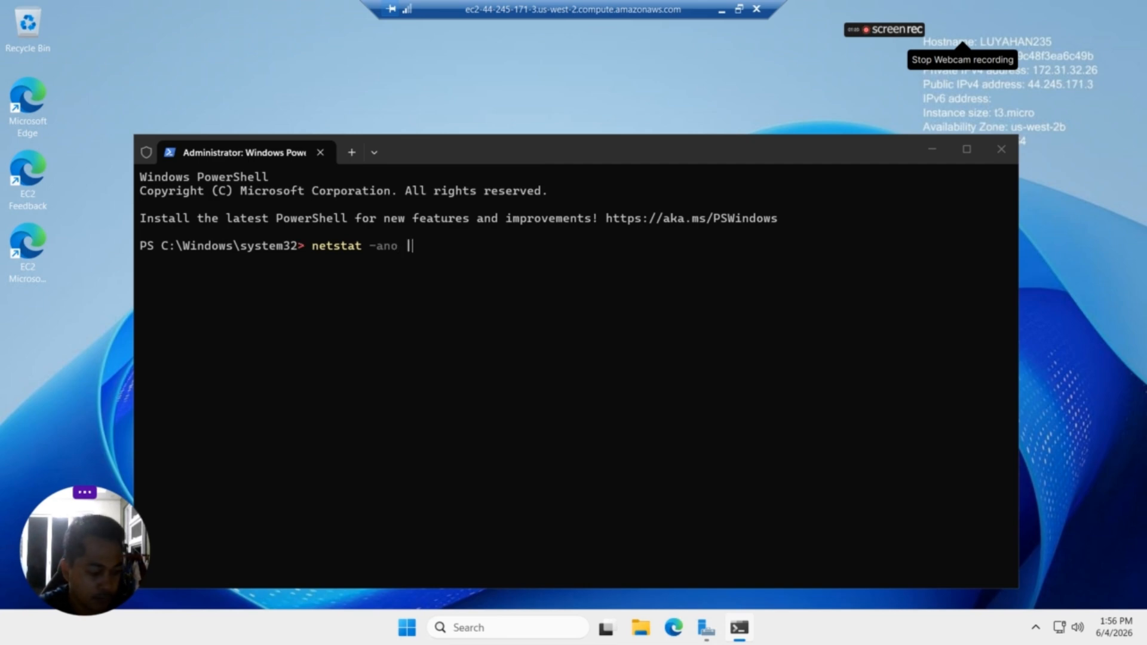
type(" finst")
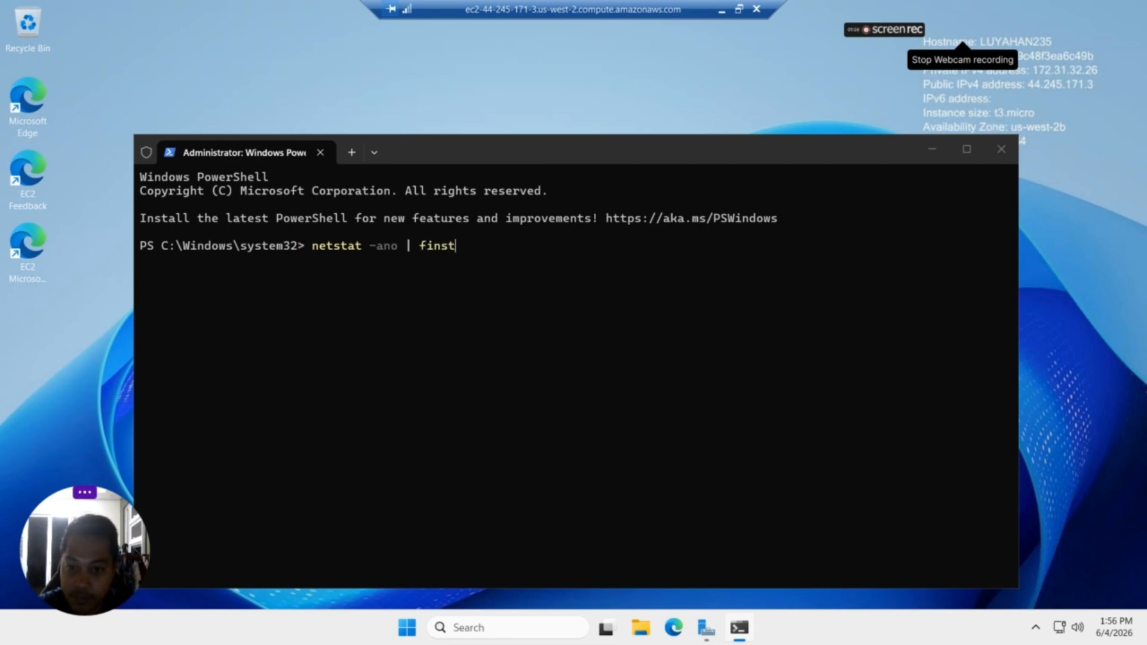
key("BackSpace")
key("BackSpace")
type("dstr")
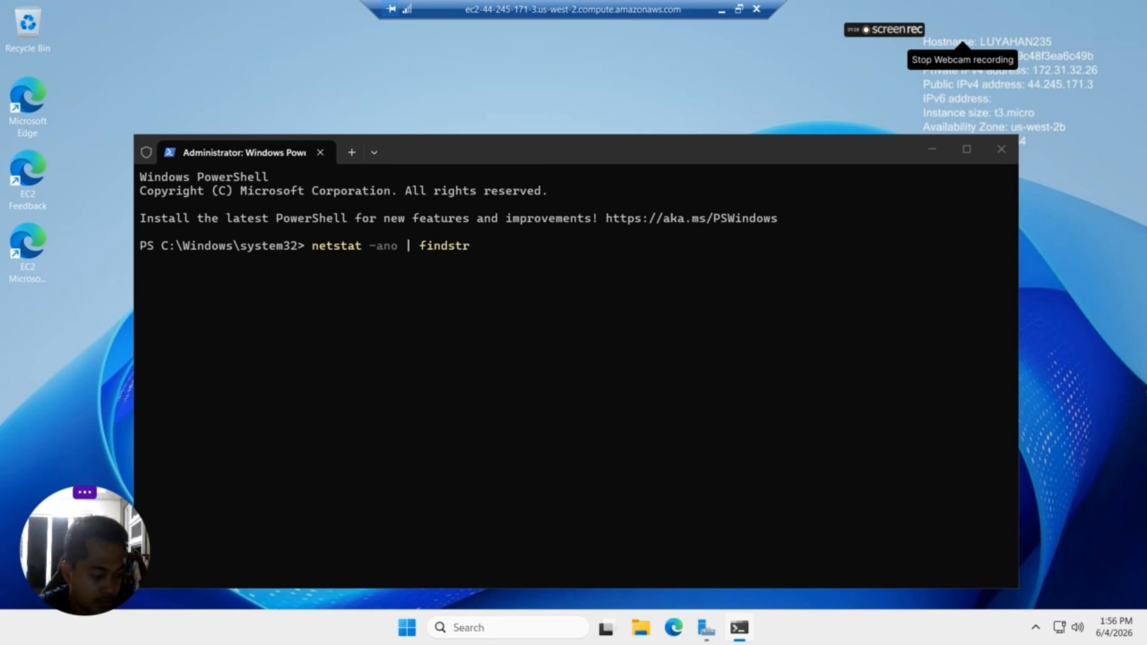
type(" LISTENING")
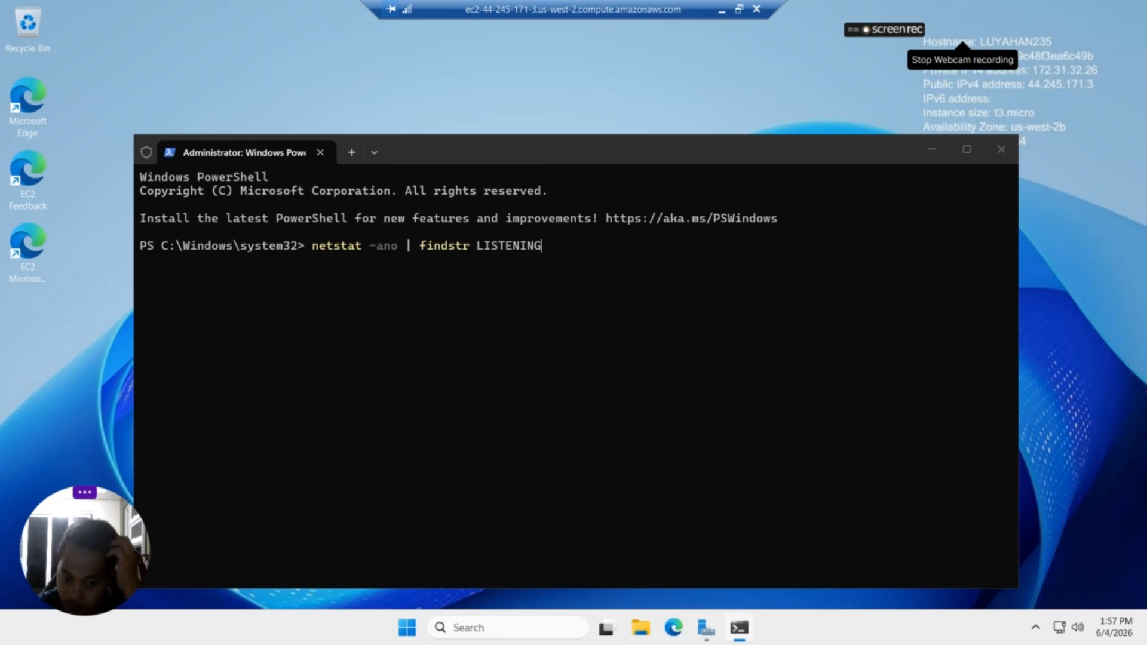
key("Return")
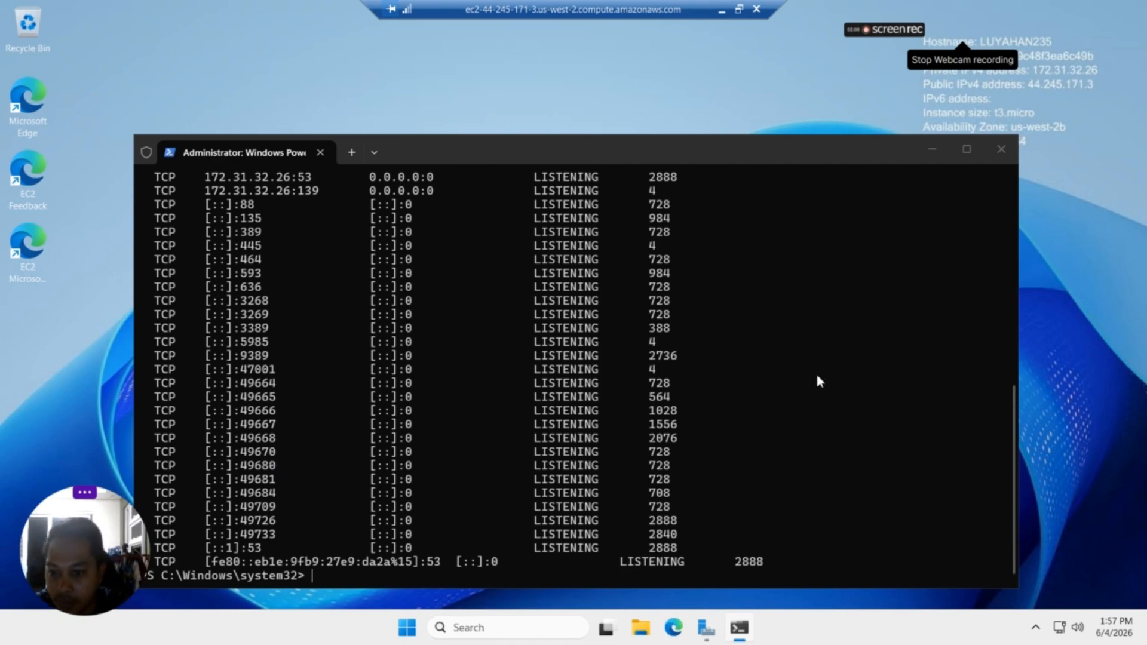
left_click_drag(1014, 433, 983, 274)
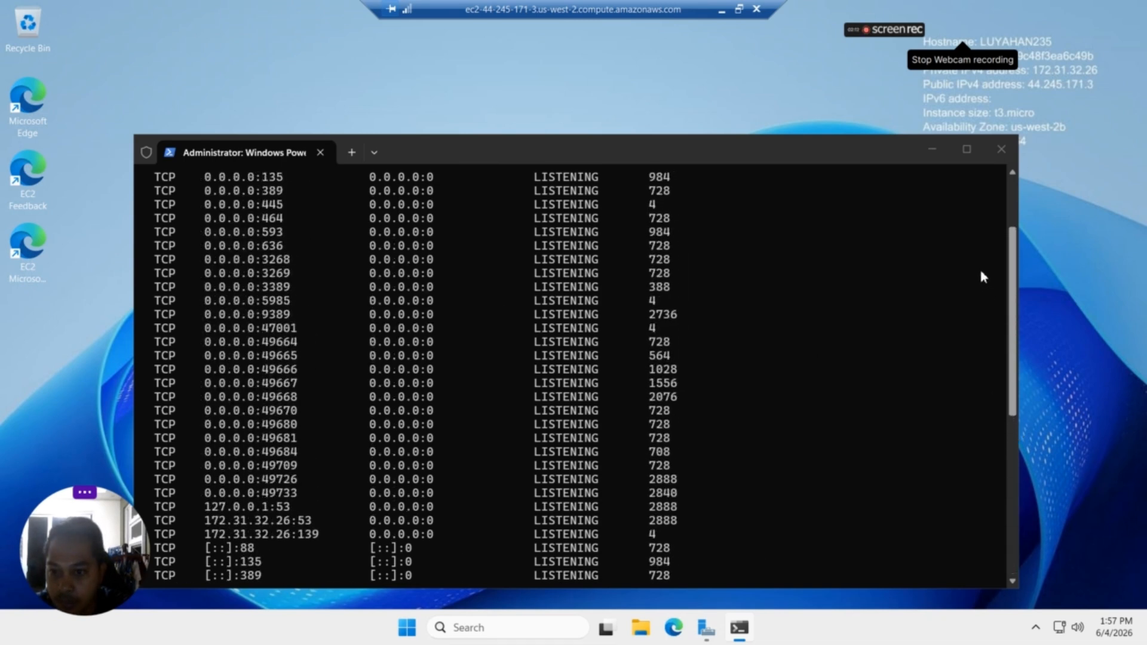
left_click_drag(202, 301, 308, 303)
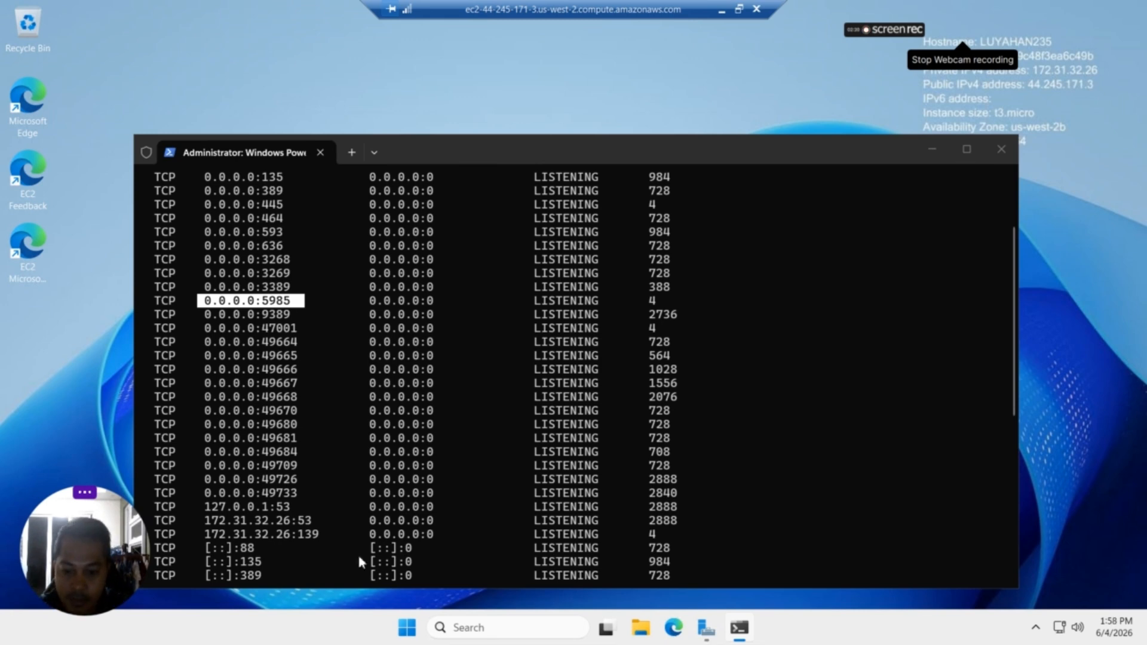
Search the system for SERVER and open Server Manager
left_click(483, 632)
type("power")
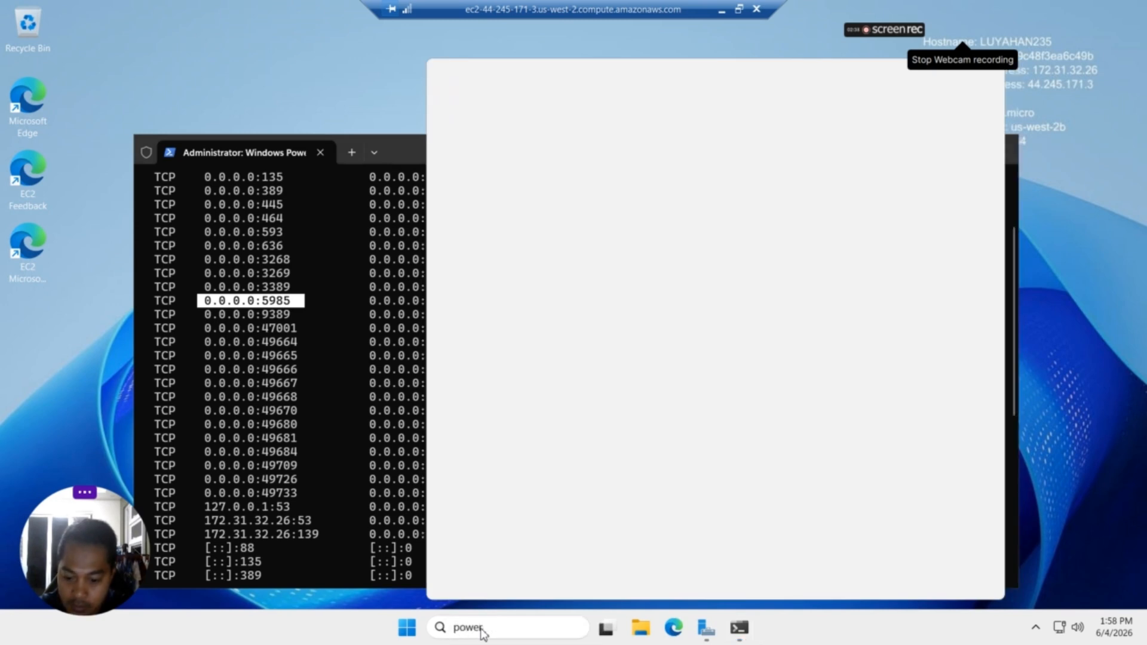
key("BackSpace")
key("BackSpace")
key("BackSpace")
key("BackSpace")
key("BackSpace")
type("SERVER")
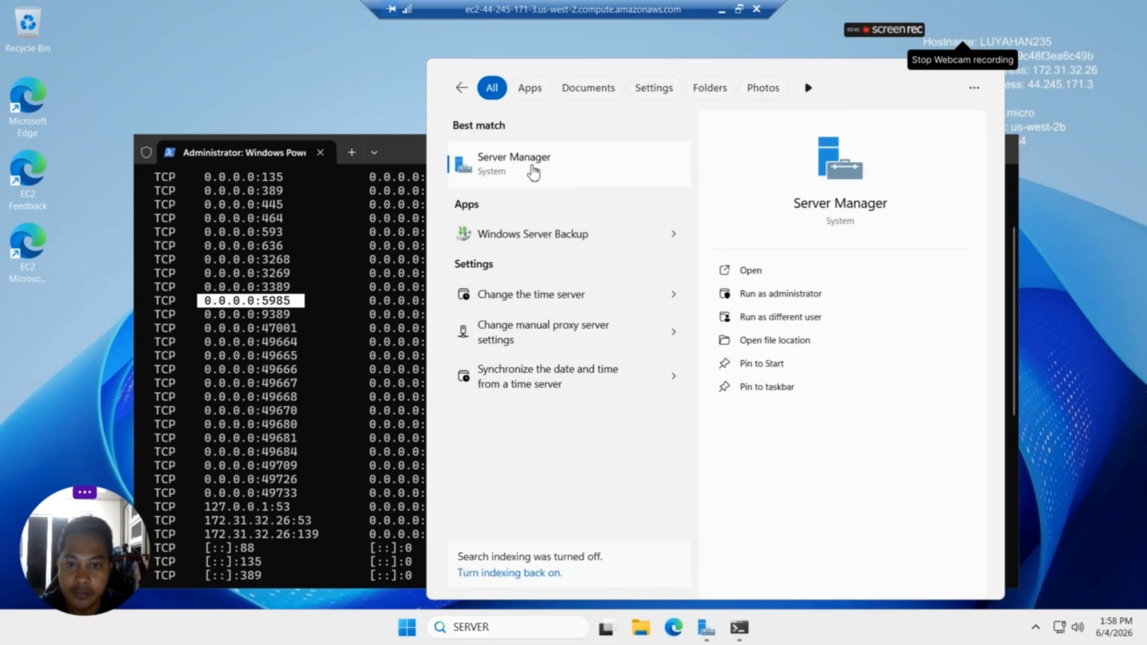
left_click(533, 173)
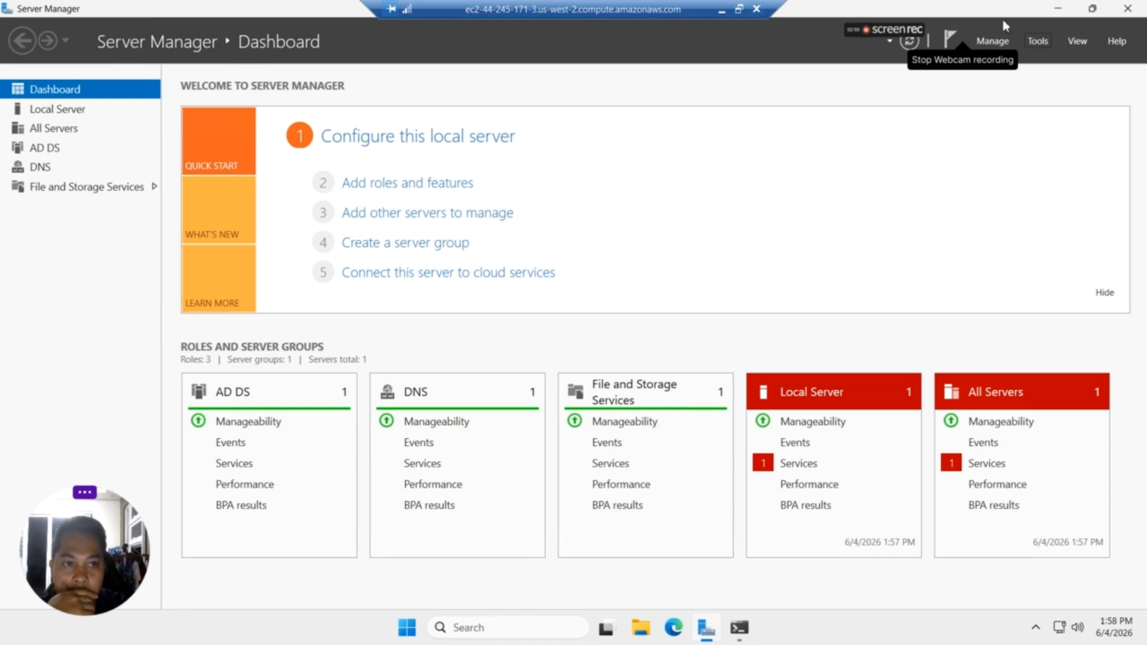
Open the Services console from Server Manager and select the DNS Client service to view its description
left_click(1041, 45)
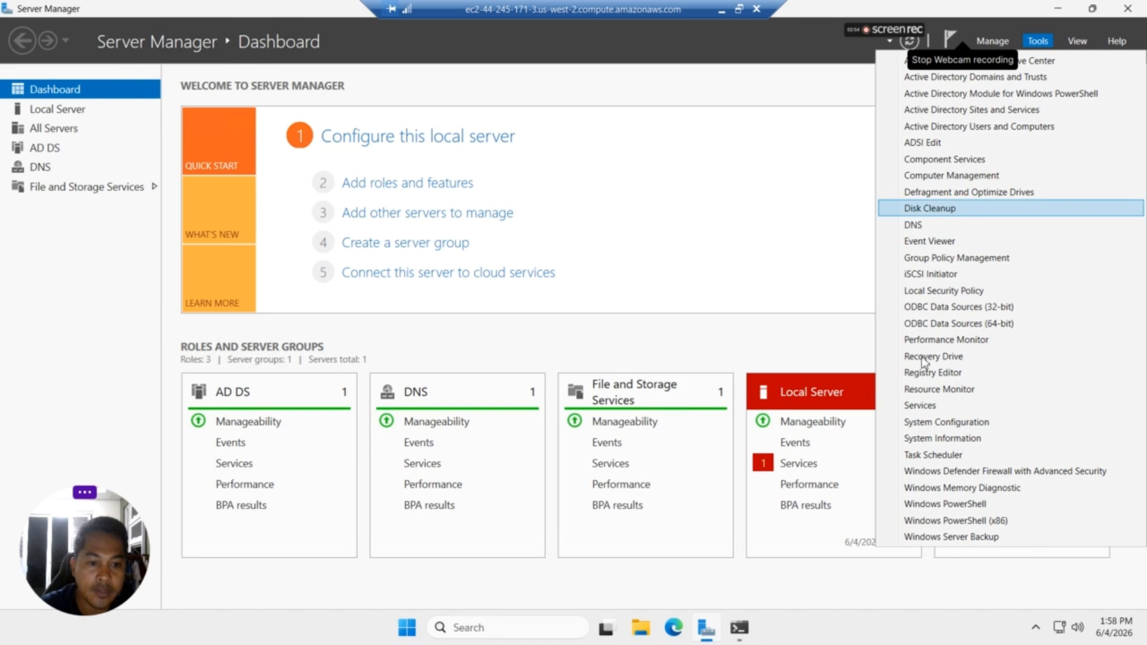
left_click(928, 406)
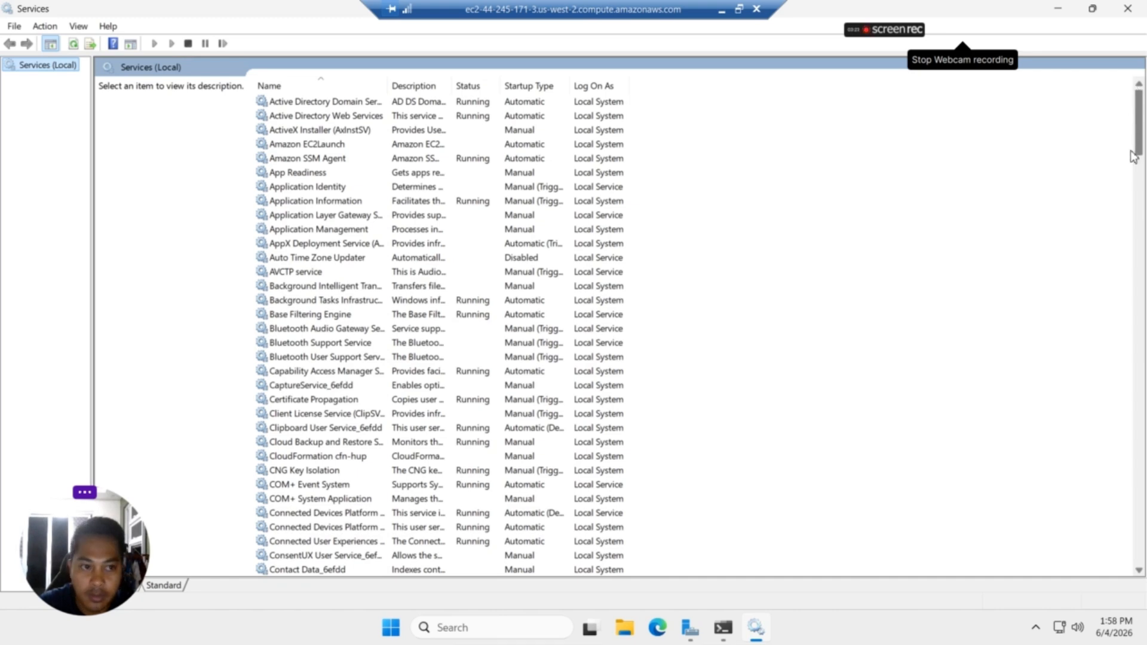
scroll(1138, 137, "down", 8)
scroll(1138, 143, "up", 8)
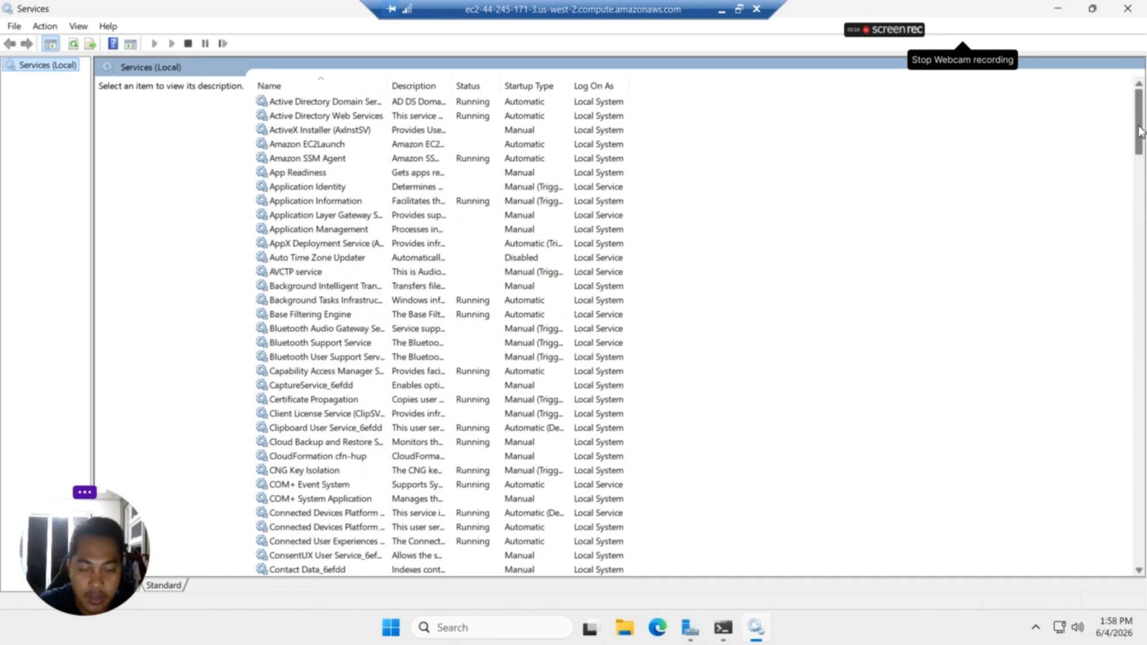
scroll(1137, 173, "down", 4)
scroll(1135, 236, "down", 14)
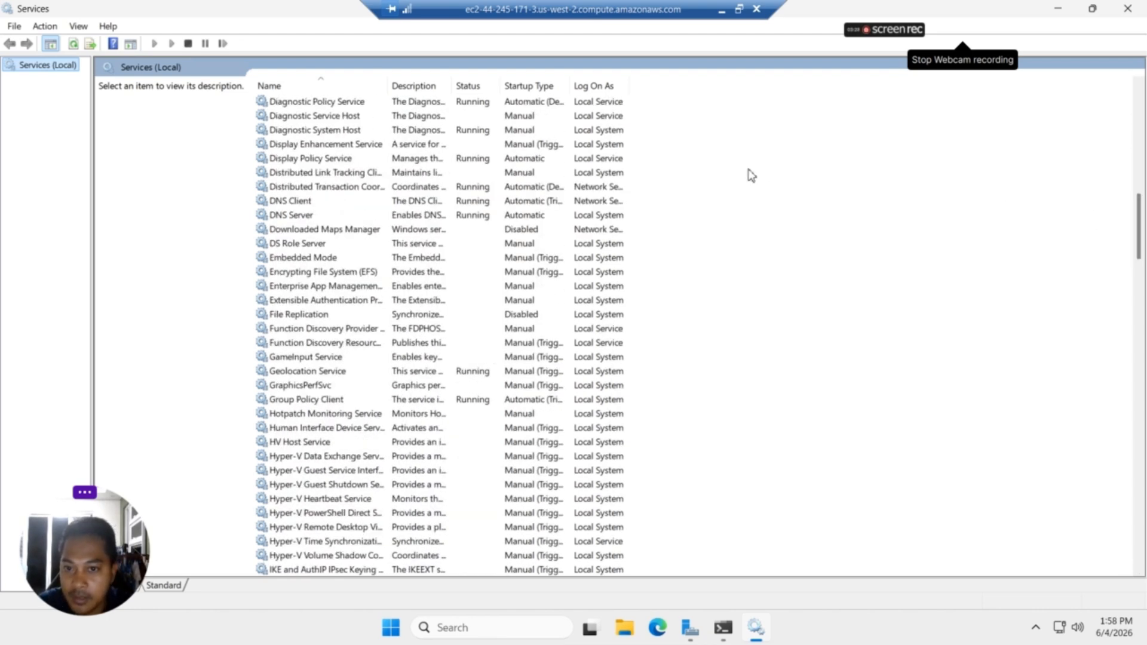
left_click(286, 203)
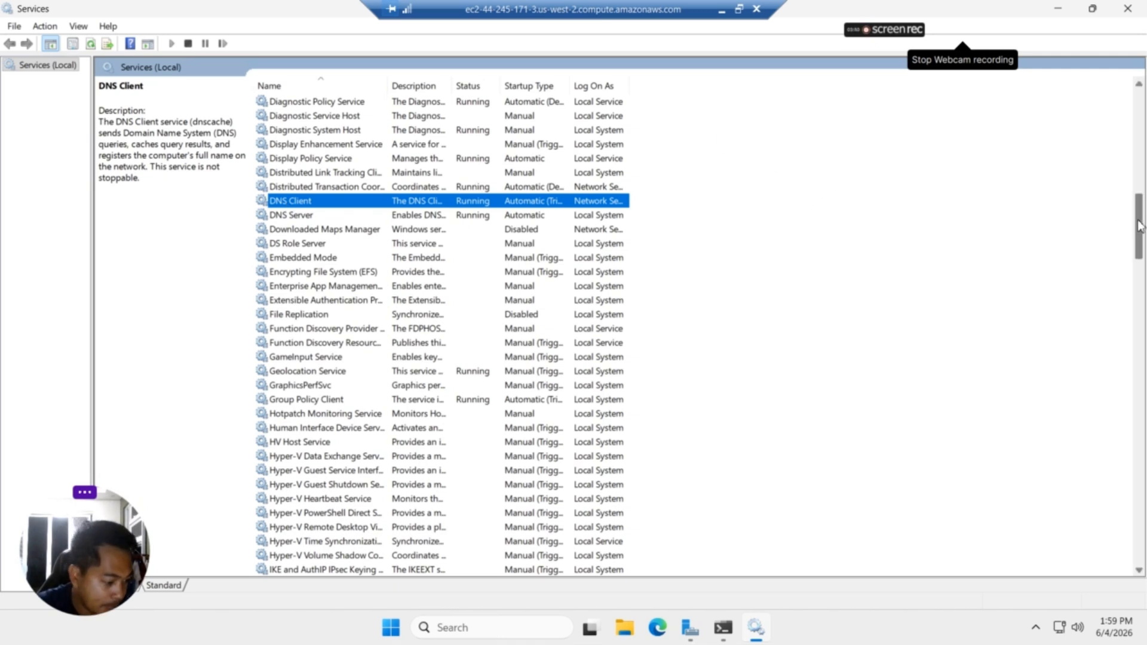
View the description of the Windows Remote Management (WS-Management) service, and close the Services console
left_click_drag(1140, 226, 1117, 500)
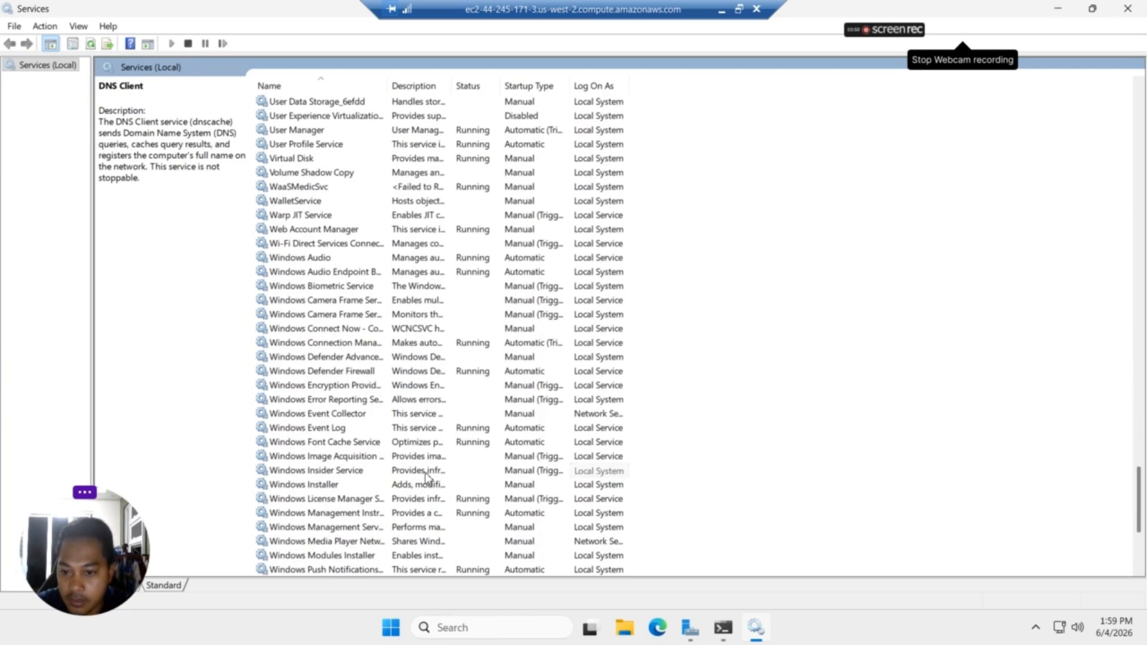
left_click_drag(1136, 489, 1137, 508)
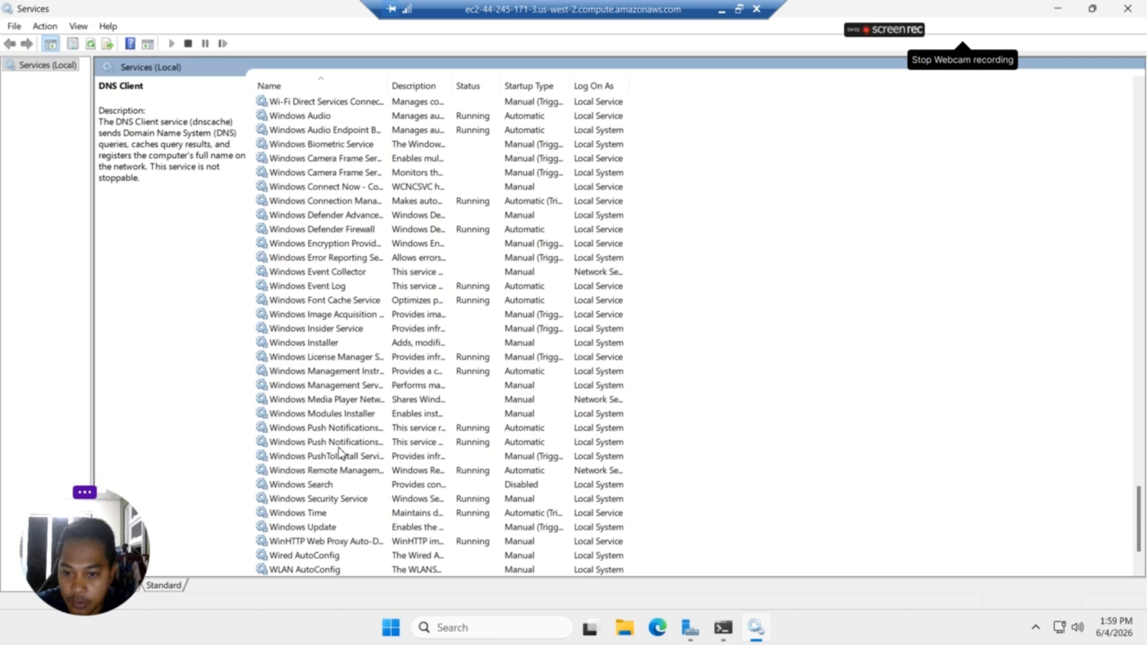
left_click(327, 471)
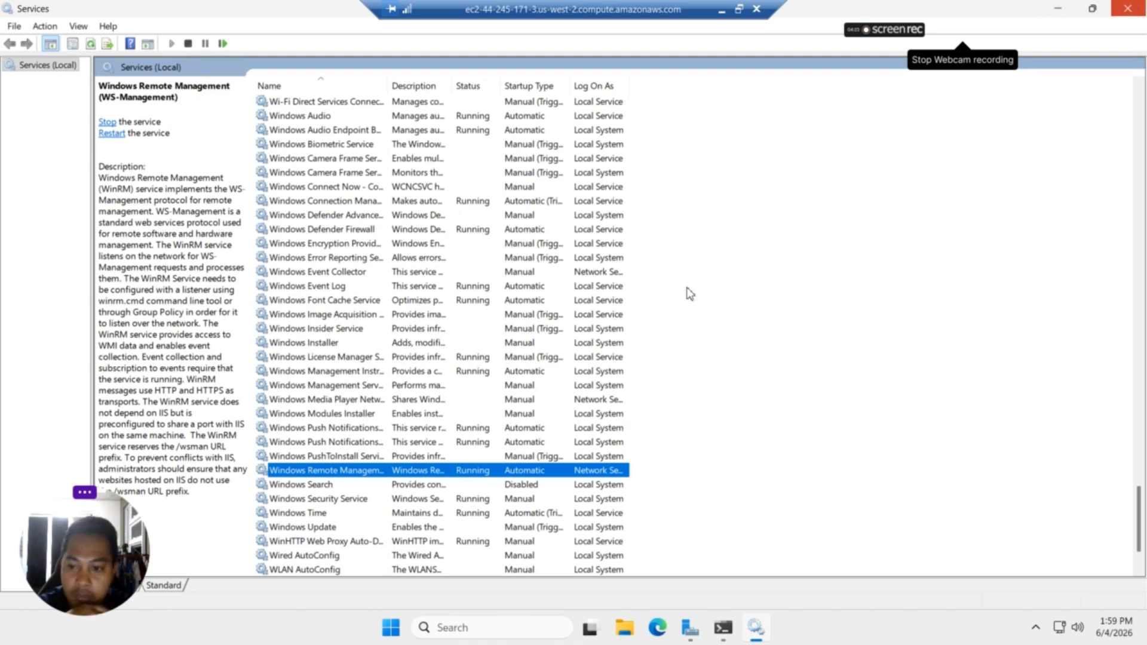
key("alt+F4")
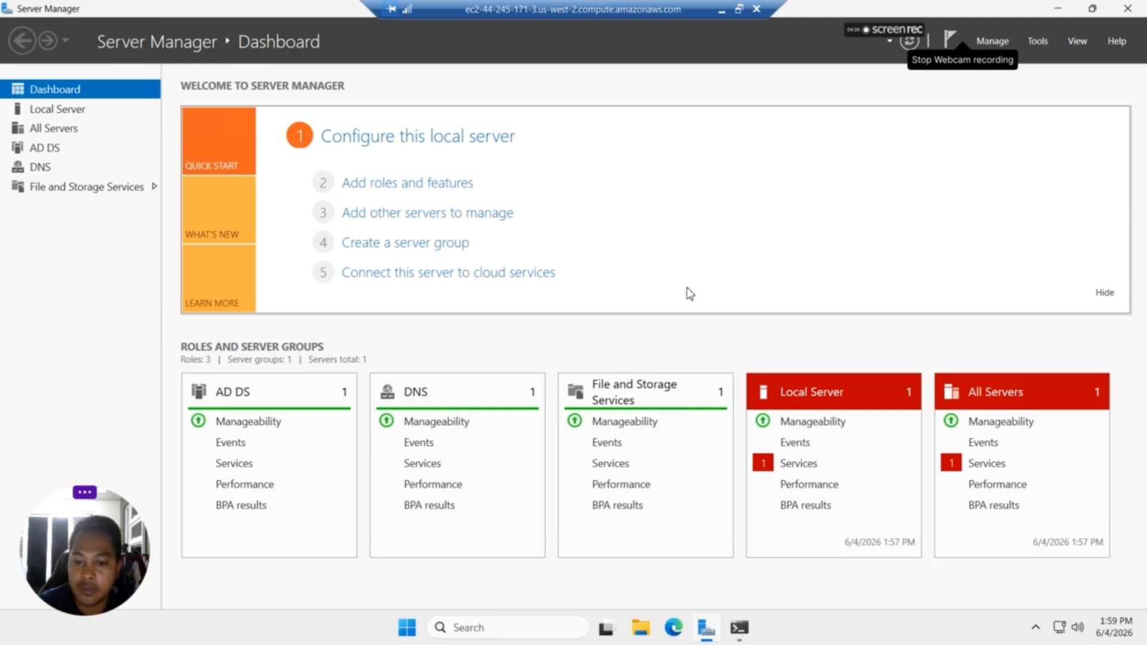
Search for WINDOWS DEFEN, open Windows Defender Firewall with Advanced Security, and maximize its window
left_click(482, 626)
type("SERVER")
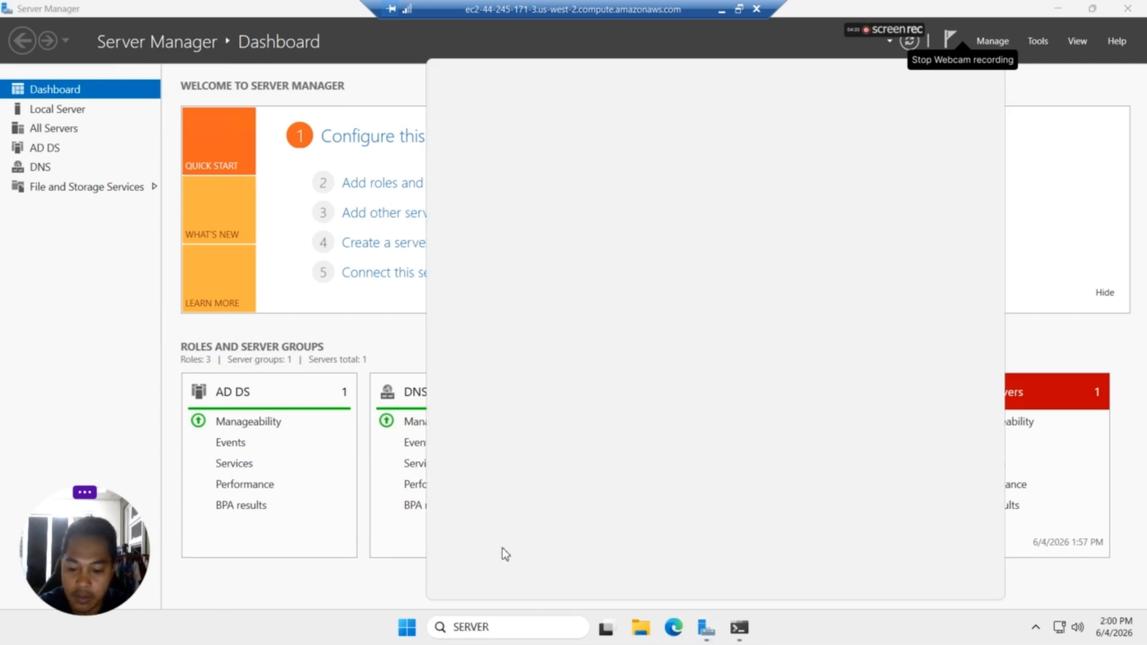
key("BackSpace")
key("BackSpace")
key("BackSpace")
key("BackSpace")
key("BackSpace")
key("BackSpace")
type("WINDOWS DE")
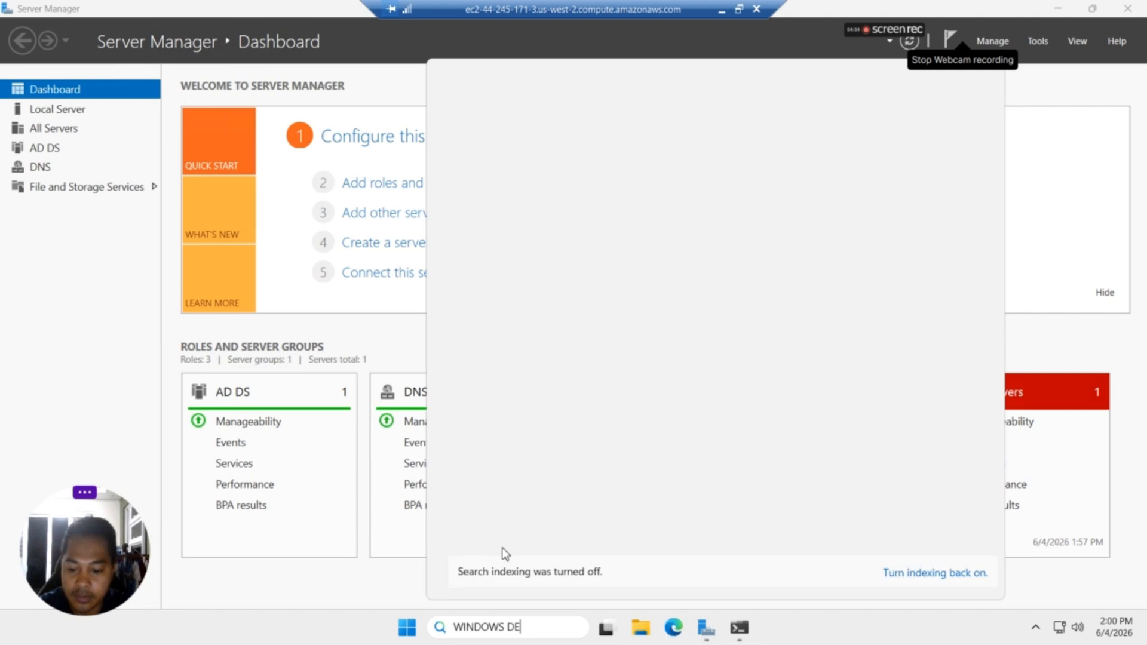
type("FEN")
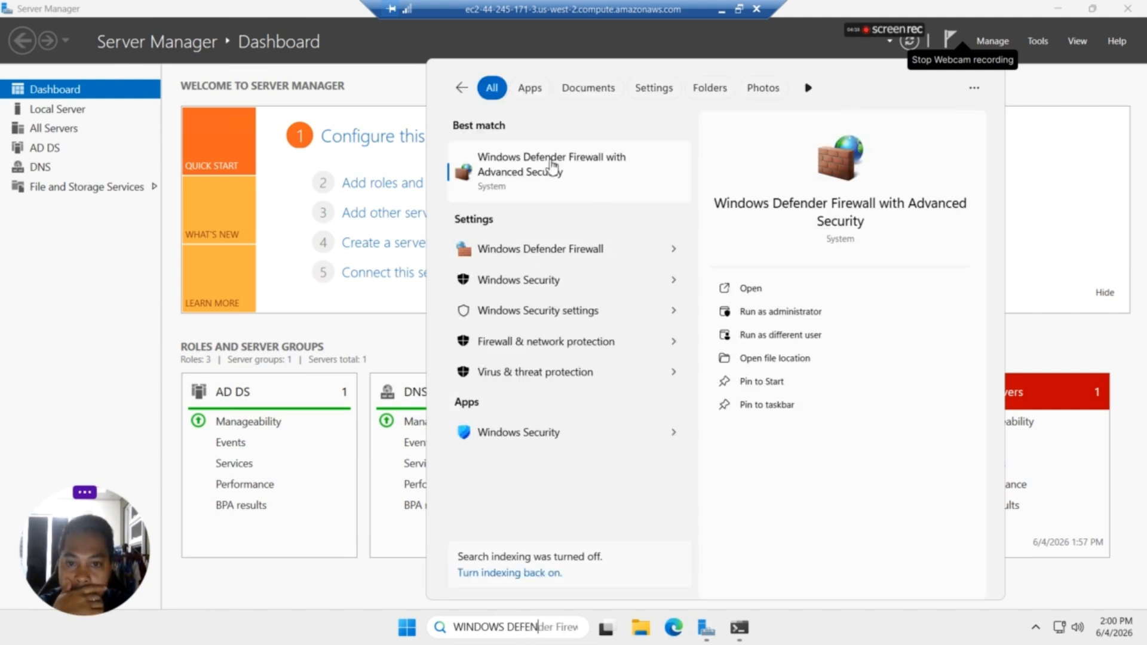
left_click(550, 167)
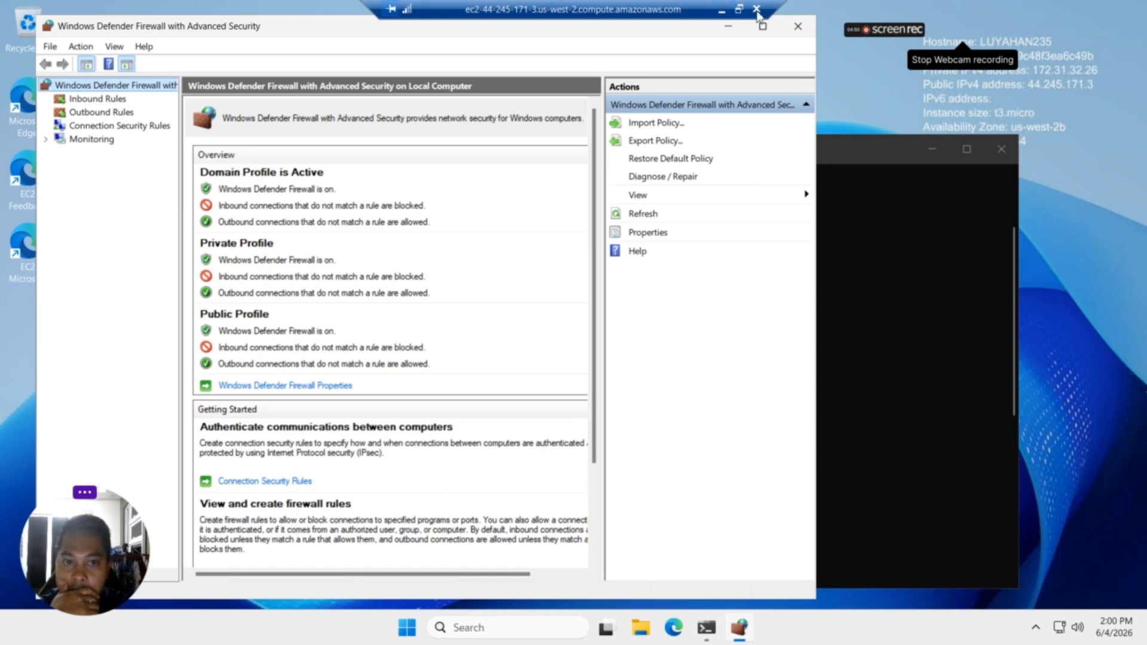
left_click(763, 28)
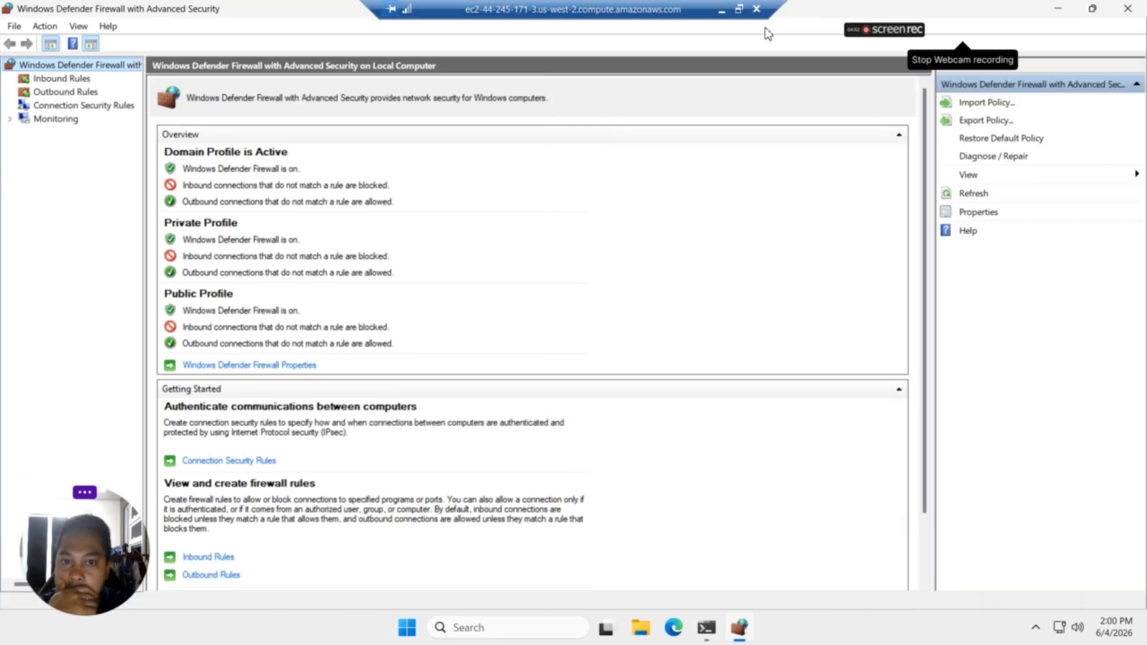
Start a new inbound firewall rule of type Port, applying to TCP and specific local port 50000
left_click(49, 78)
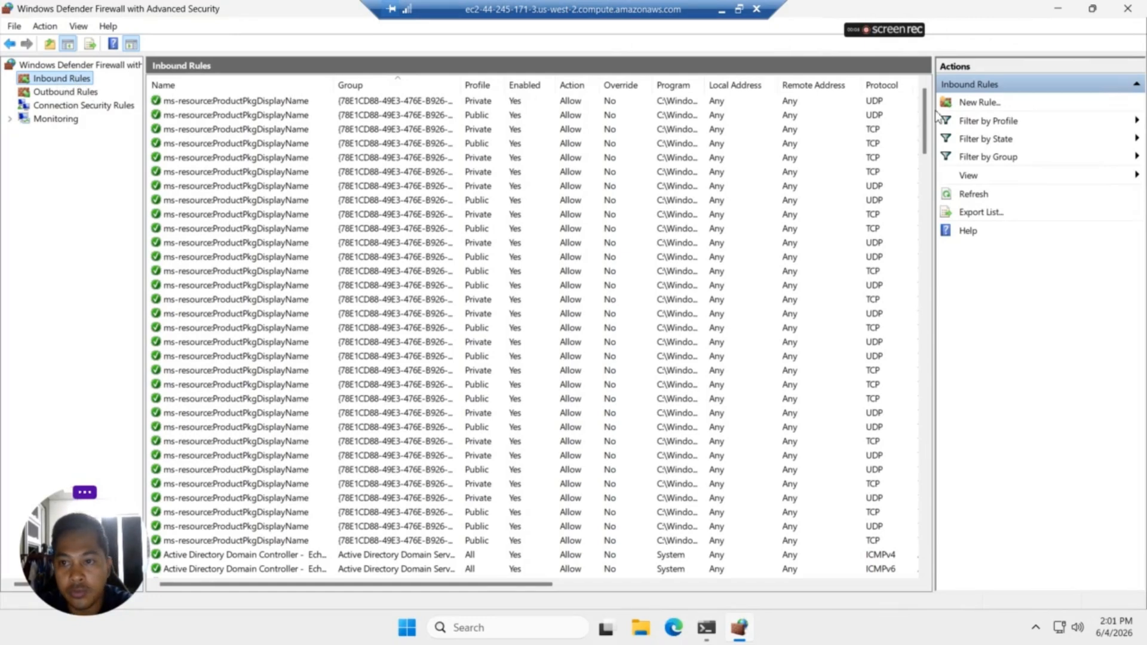
left_click(968, 104)
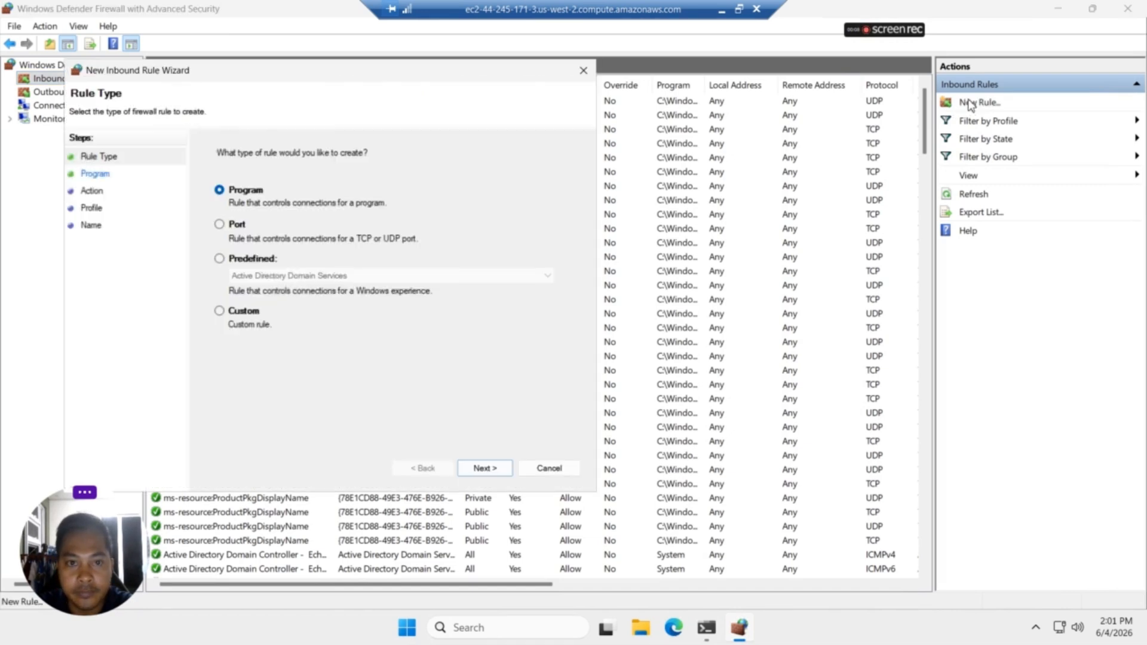
left_click(224, 229)
left_click(485, 469)
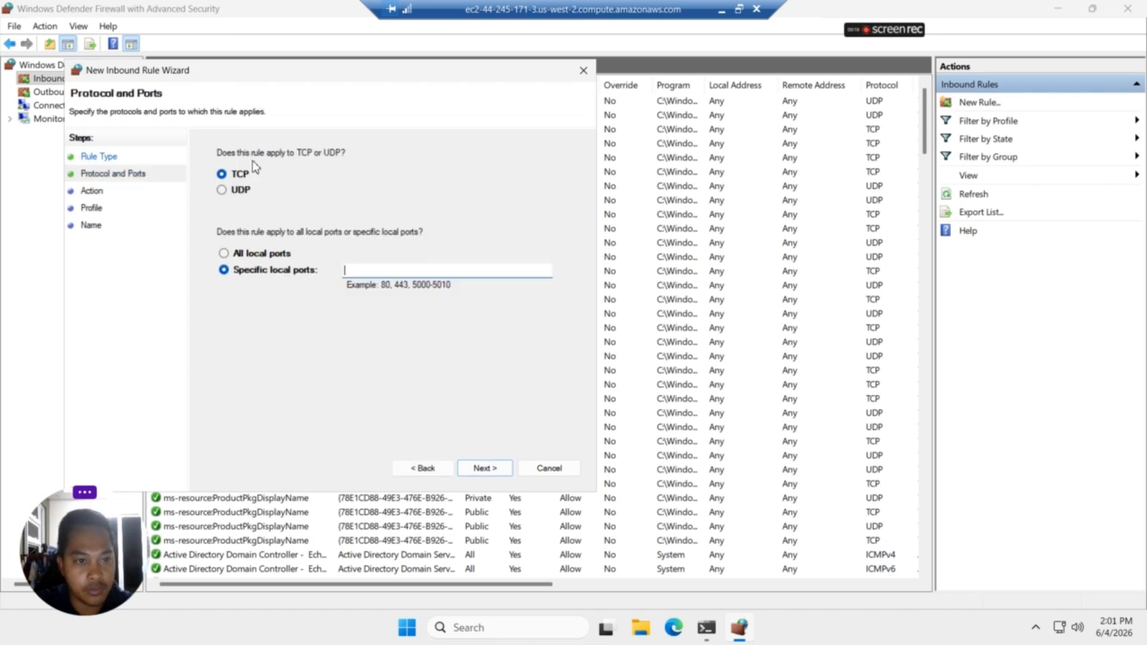
type("50000")
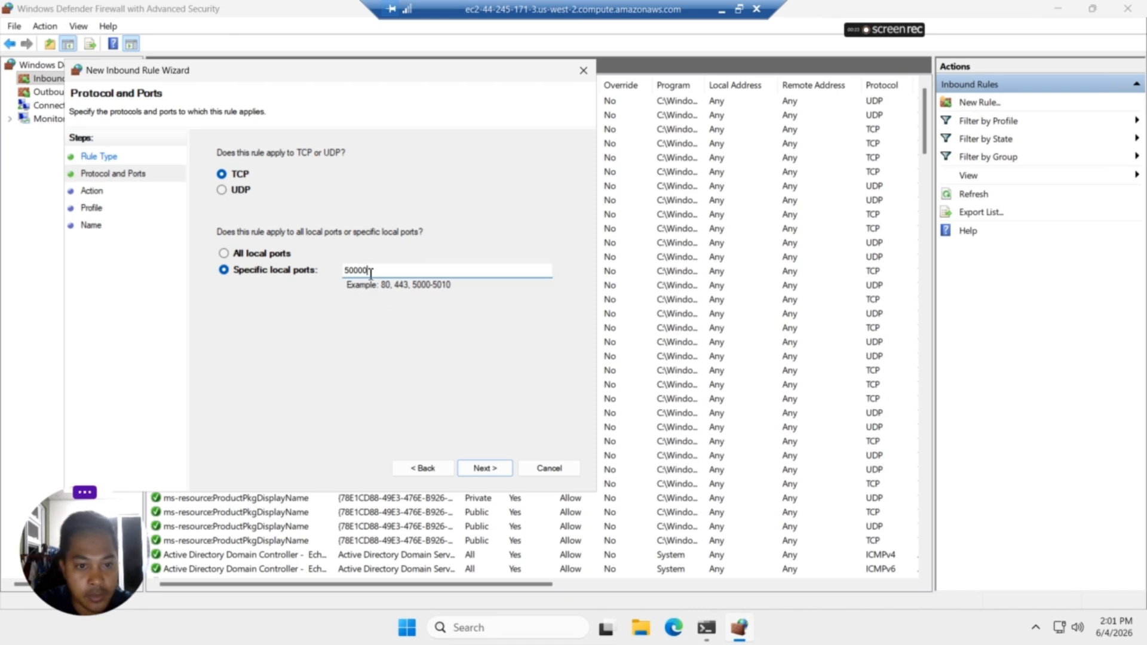
left_click(480, 469)
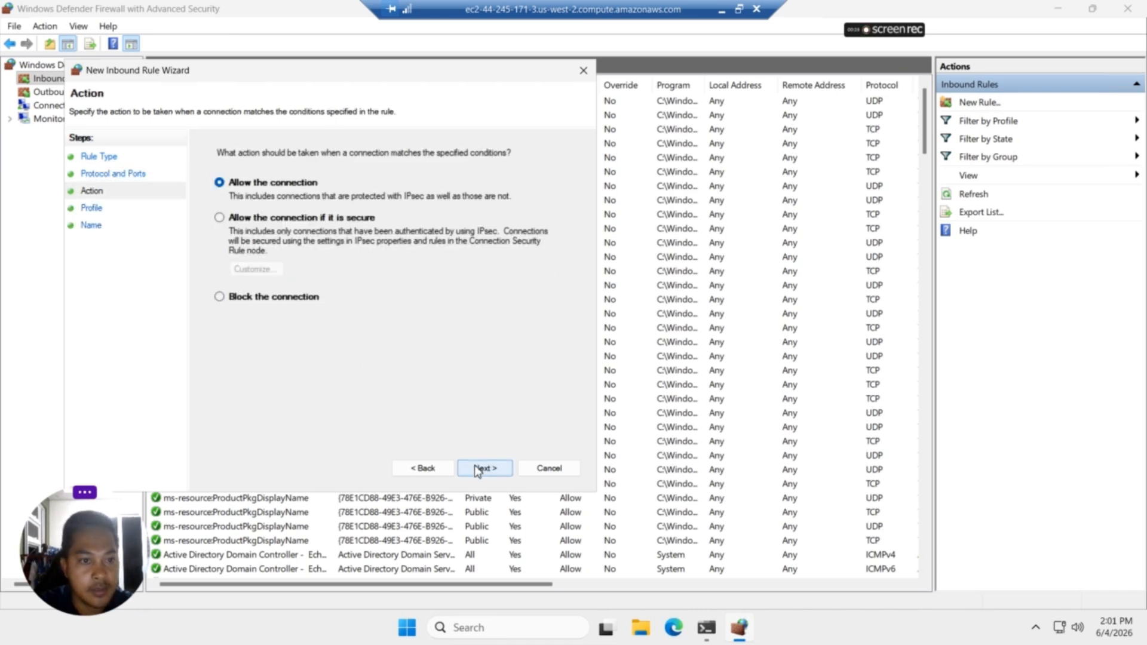
Allow the connection on the Domain, Private and Public profiles, and finish the inbound rule with the name Allow 50000 Inbound
left_click(476, 468)
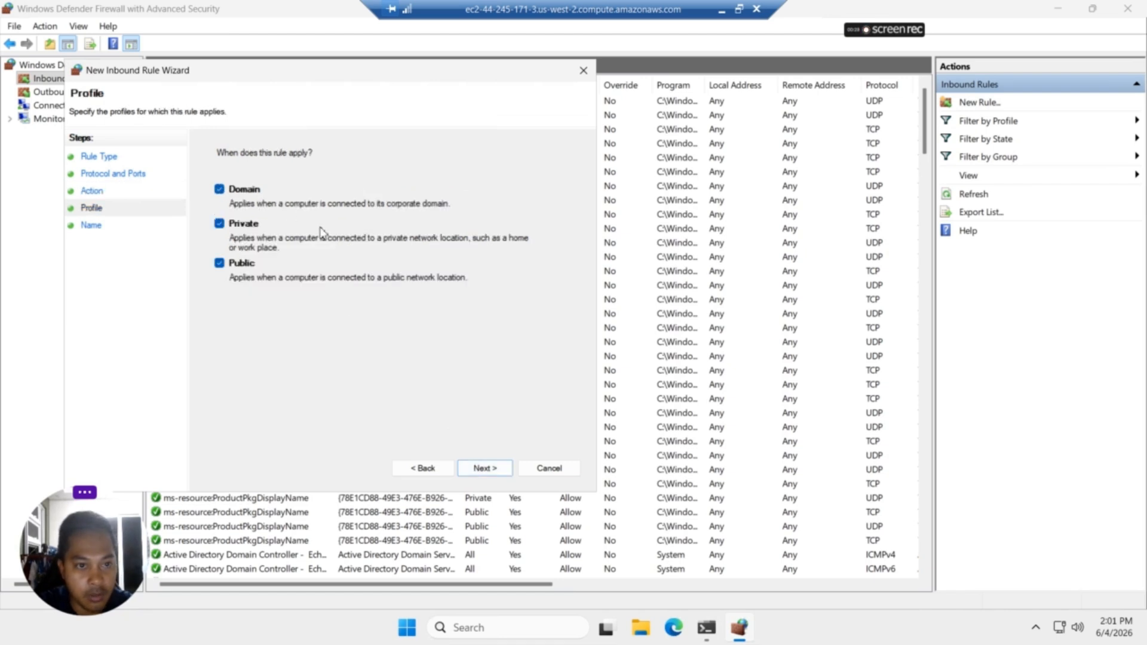
left_click(487, 471)
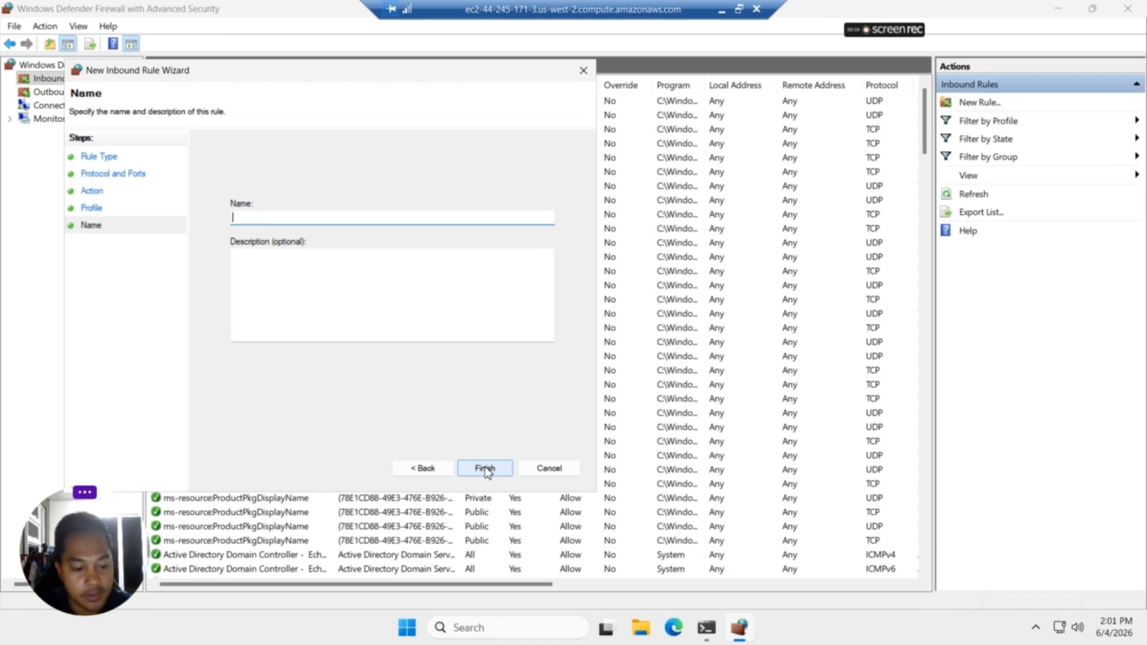
type("5")
key("BackSpace")
type("Allow")
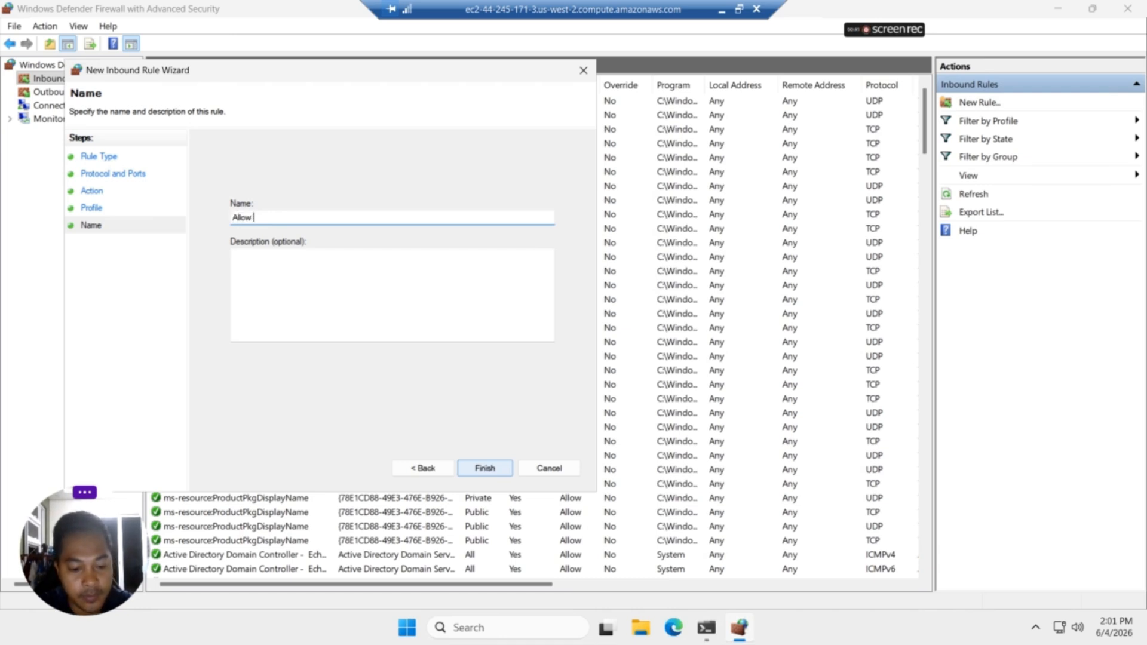
type(" 50000")
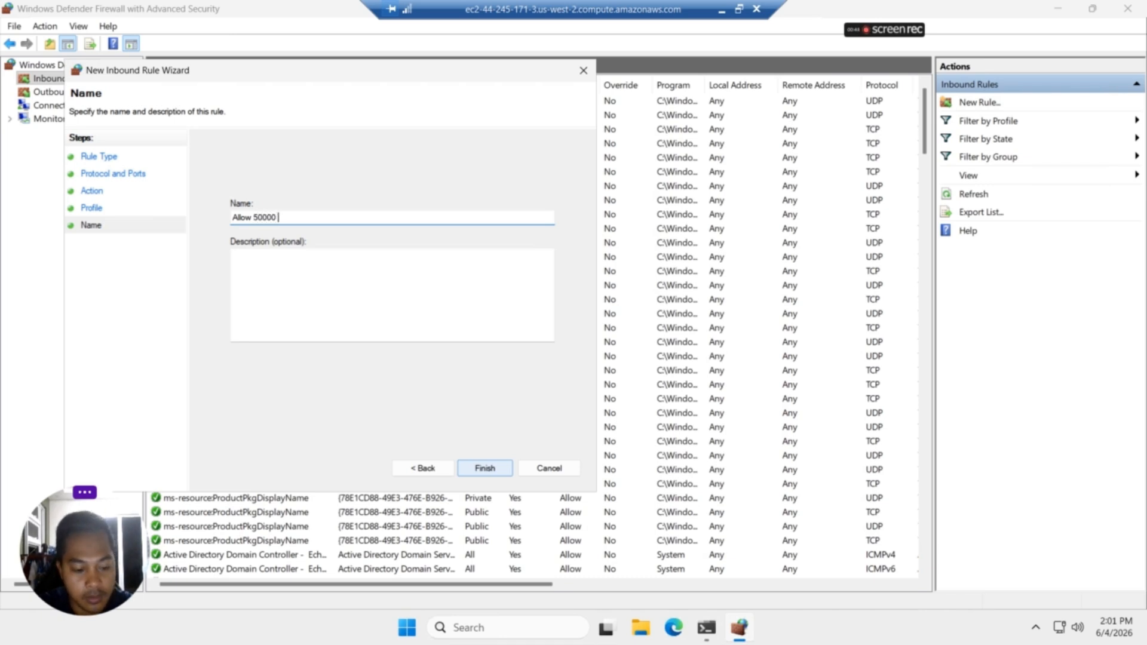
type(" Inbound")
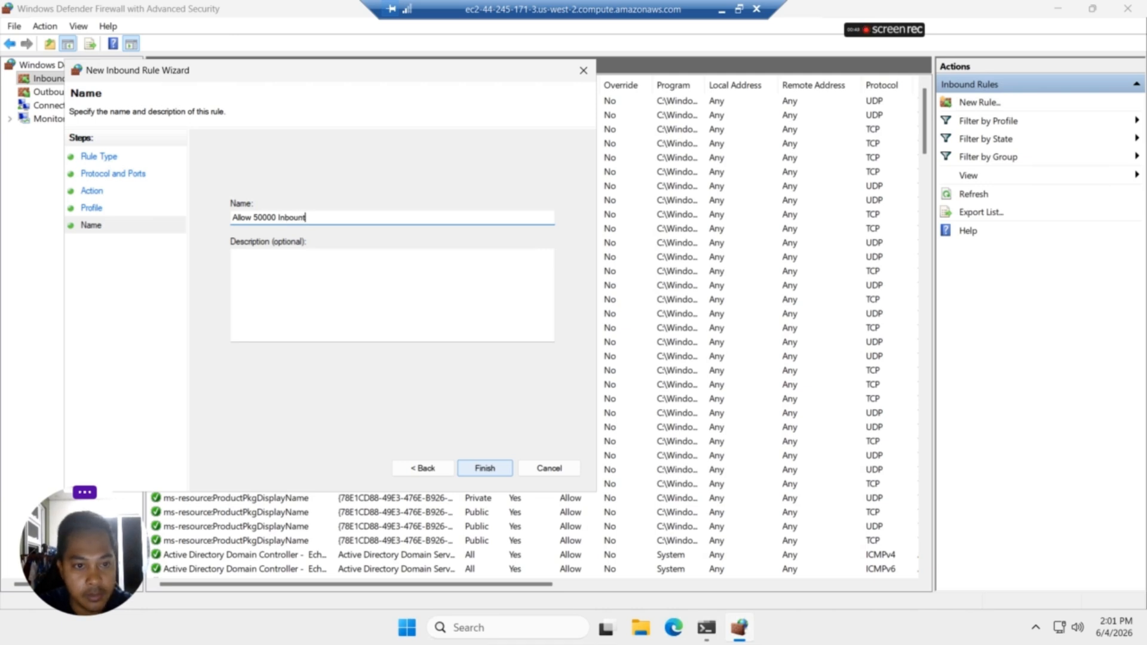
key("BackSpace")
type("d")
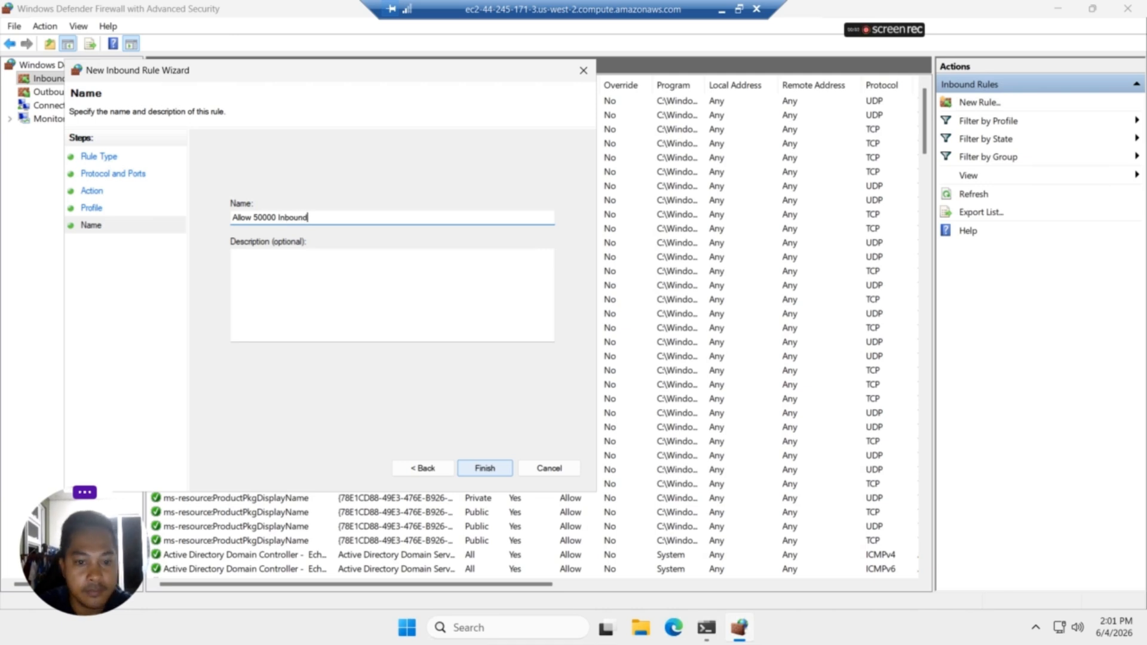
left_click(499, 471)
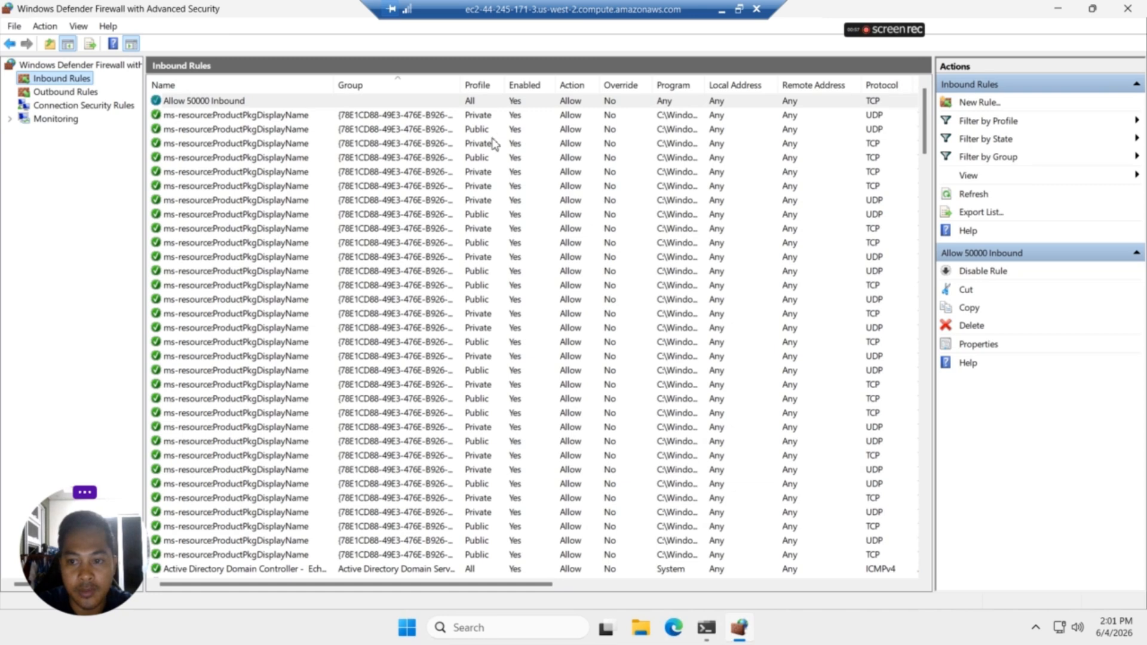
Start a new outbound firewall rule of type Port, applying to TCP and specific remote port 50000
left_click(70, 105)
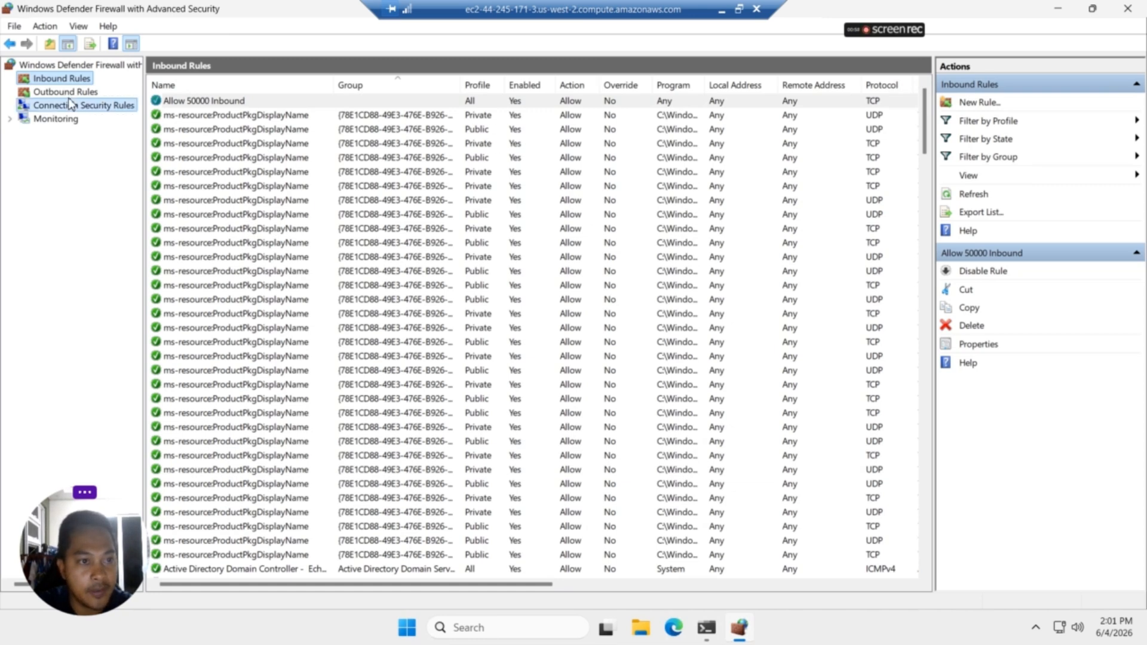
left_click(83, 94)
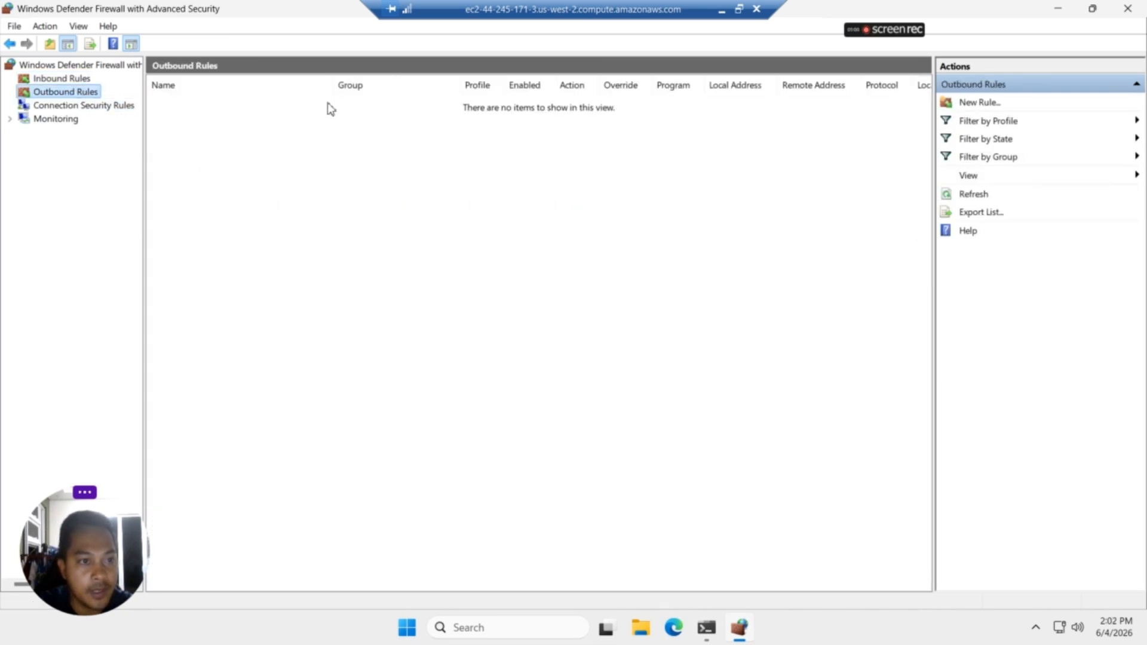
left_click(980, 103)
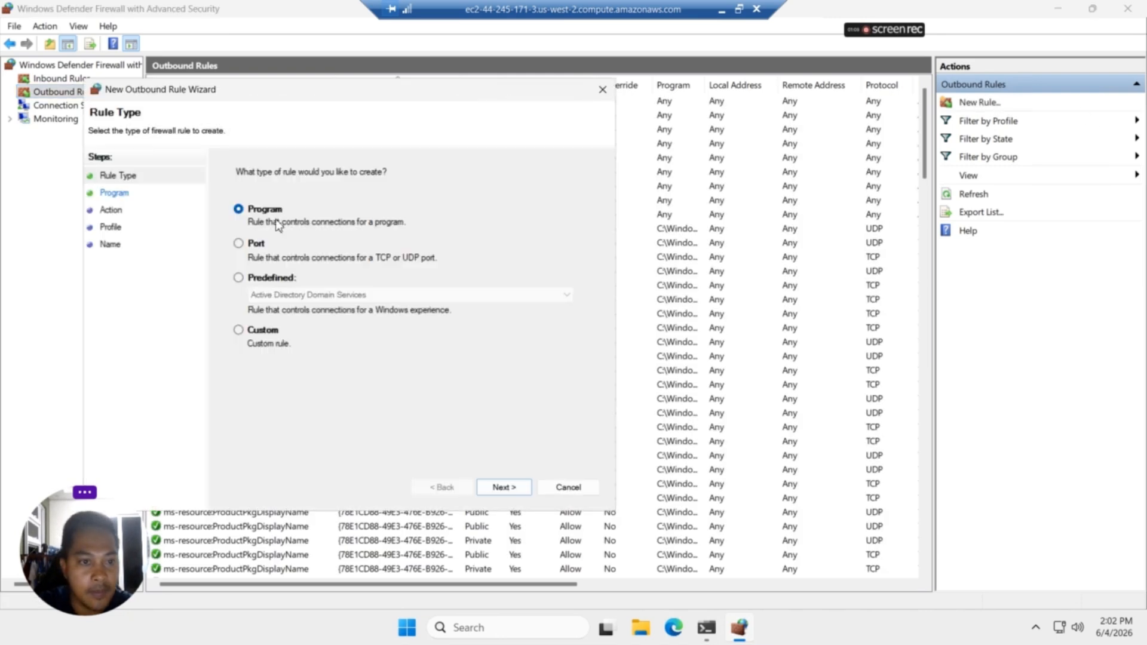
left_click(257, 247)
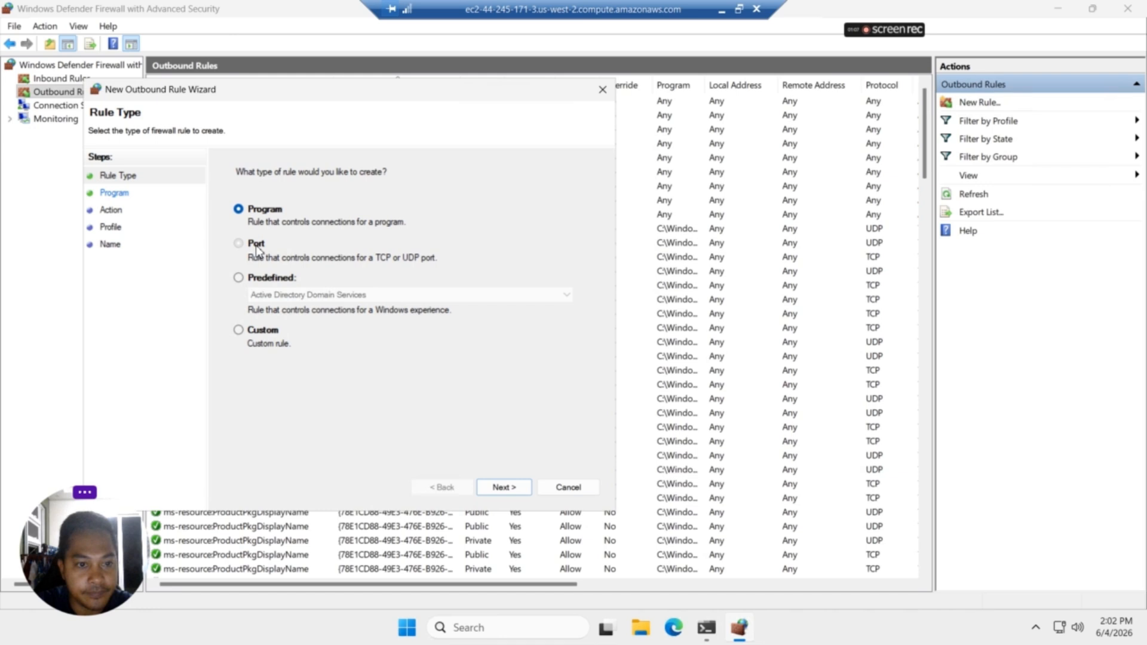
left_click(505, 488)
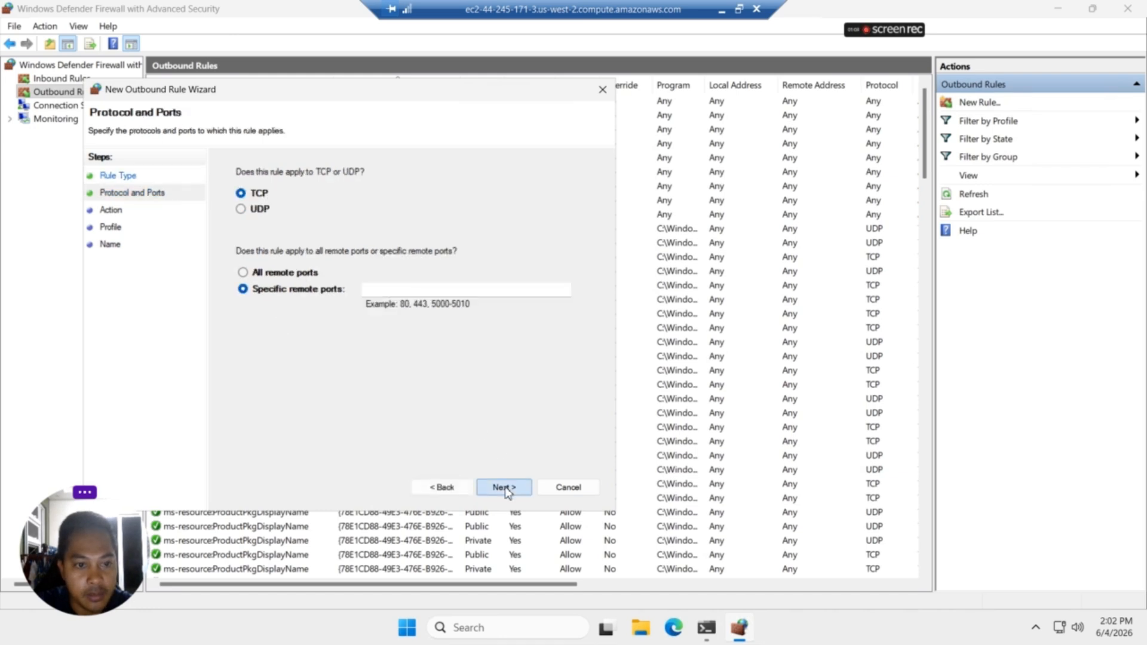
left_click(505, 488)
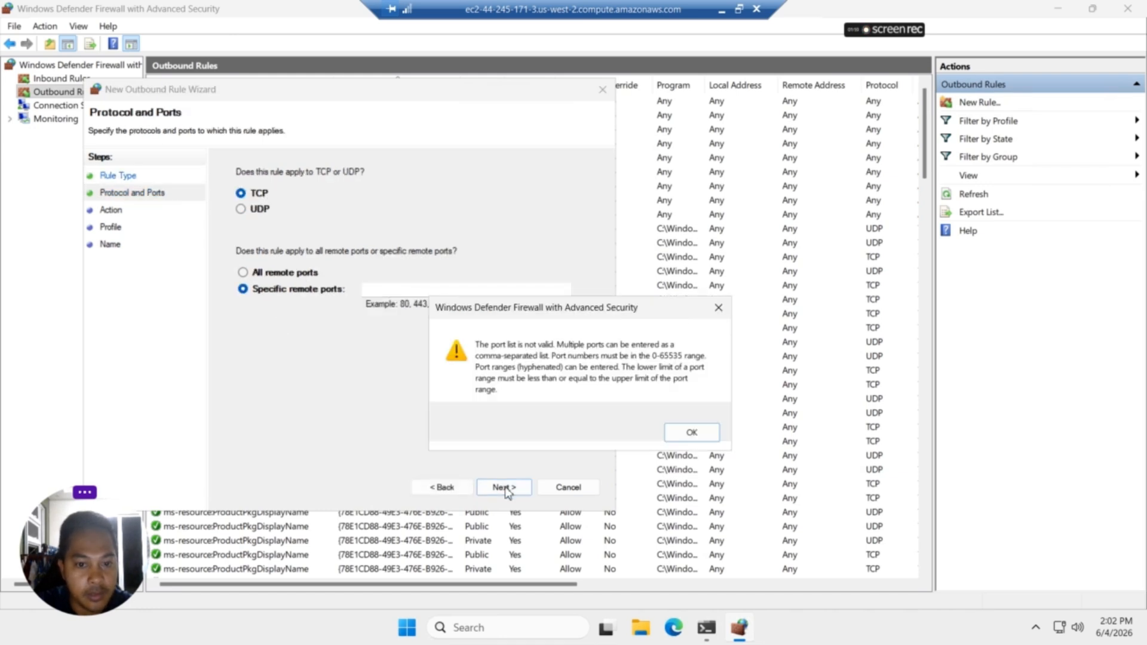
left_click(690, 431)
left_click(392, 288)
type("50000")
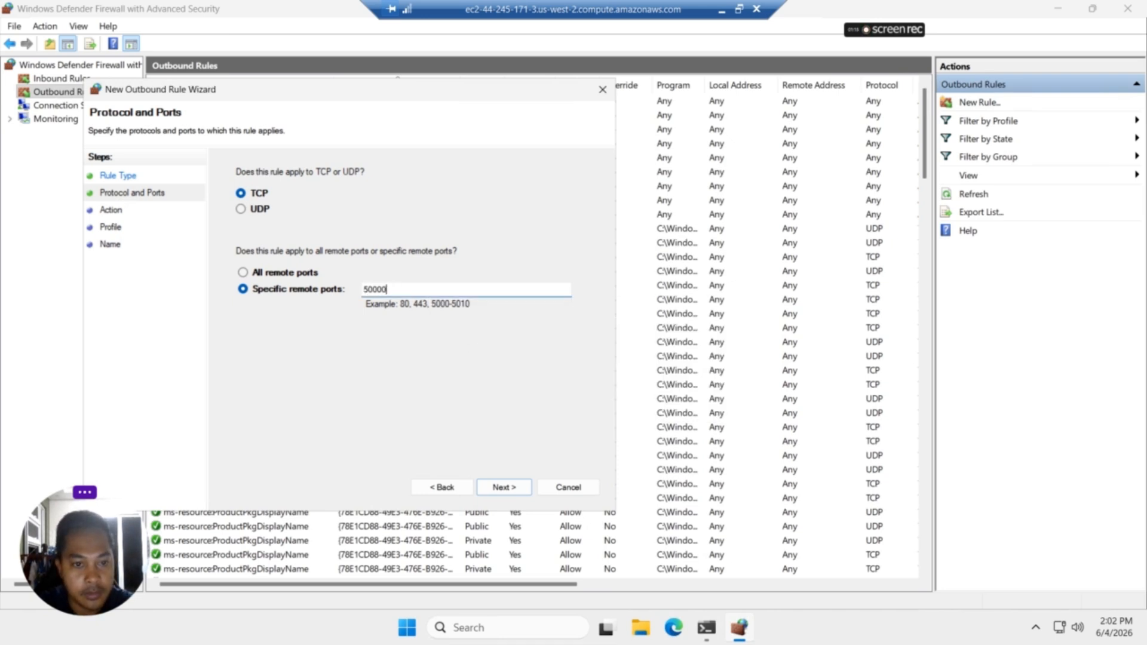
left_click(504, 487)
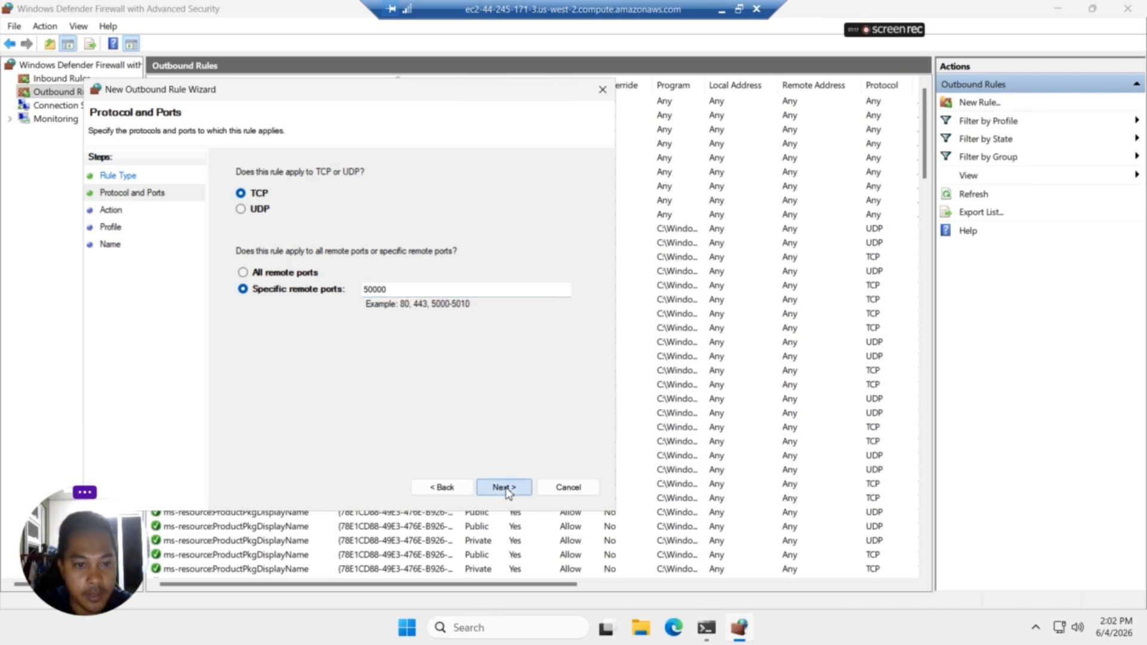
Set the outbound rule to allow the connection on all profiles, and finish it with the name Allow 50000 Outbount Port
left_click(241, 202)
left_click(509, 485)
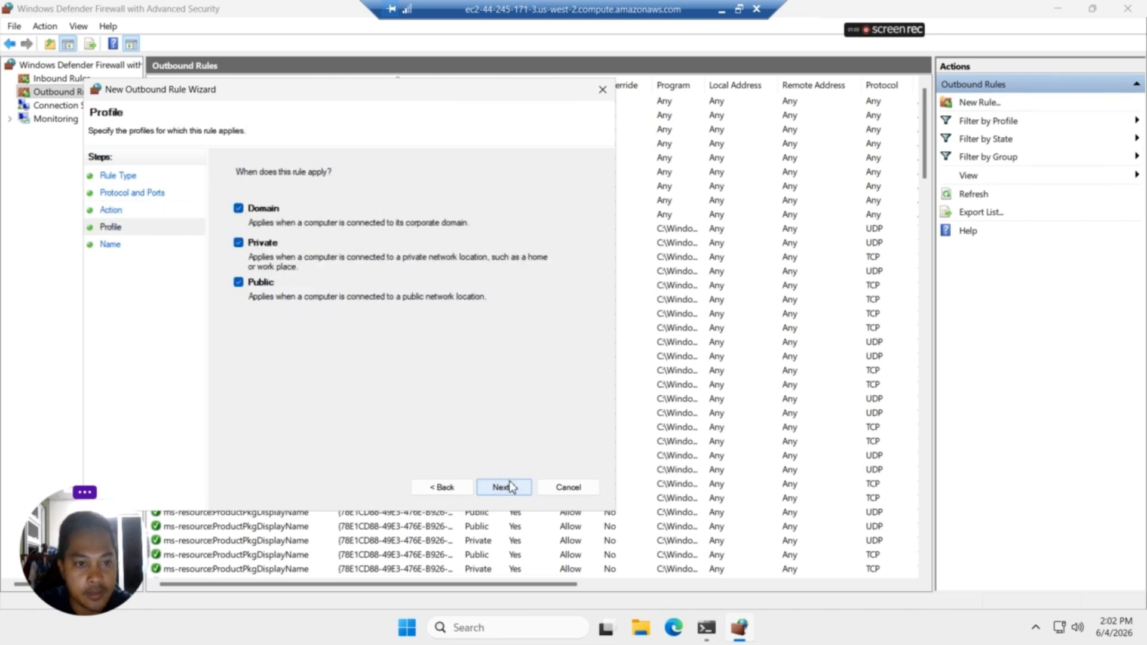
left_click(509, 485)
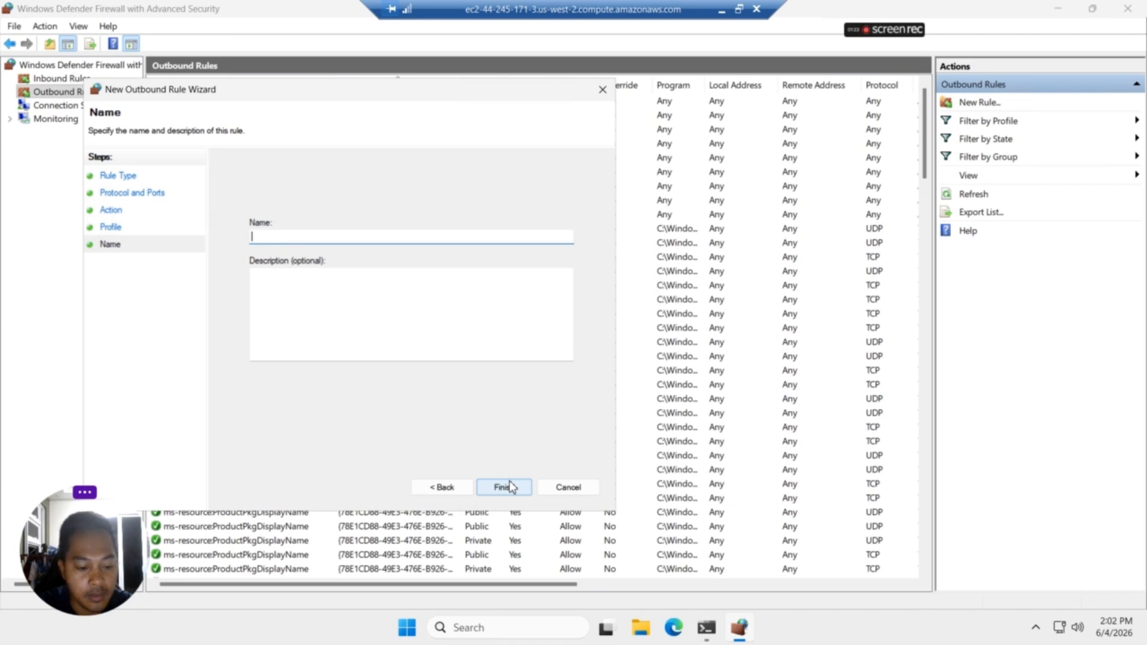
type("All")
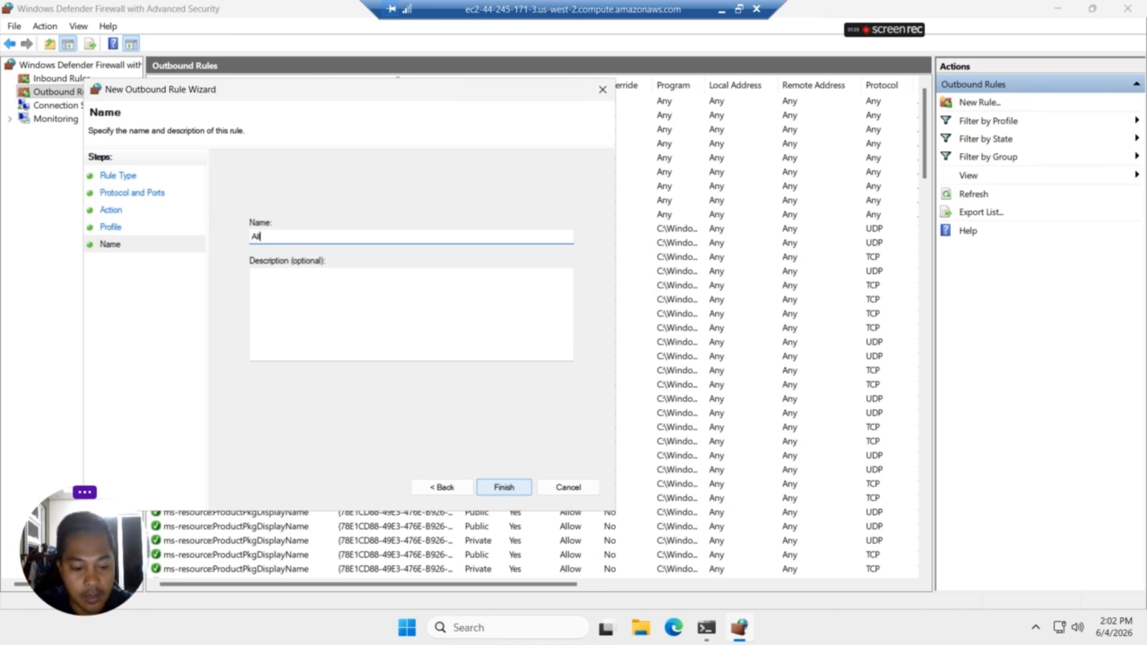
type("ow 5000")
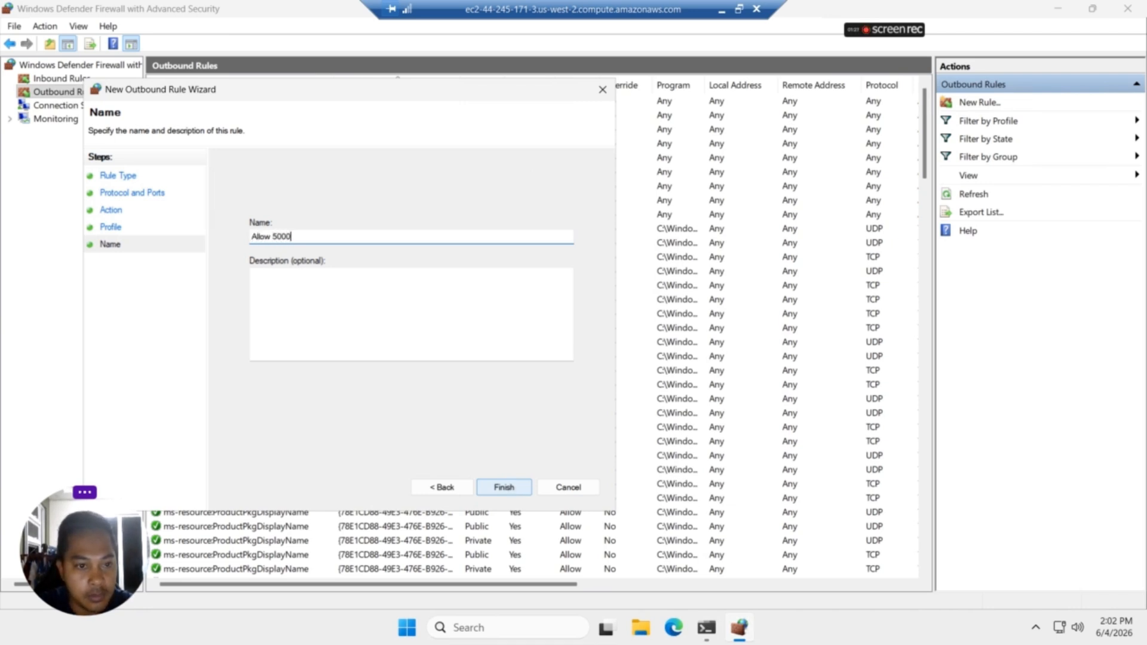
type("0 Out")
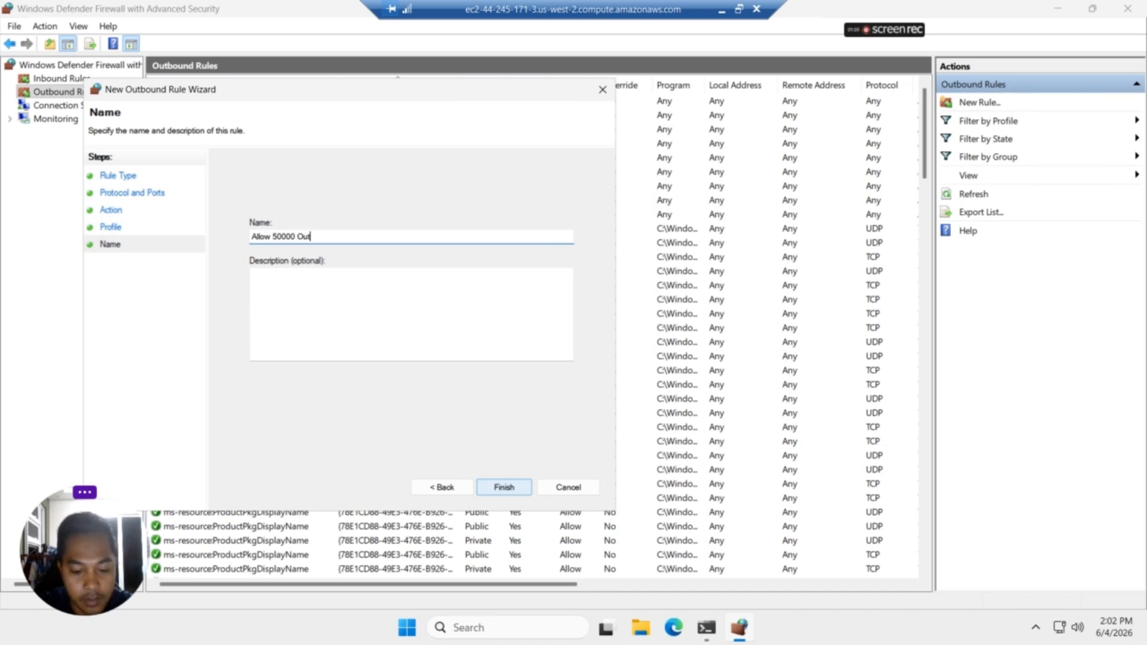
type("b")
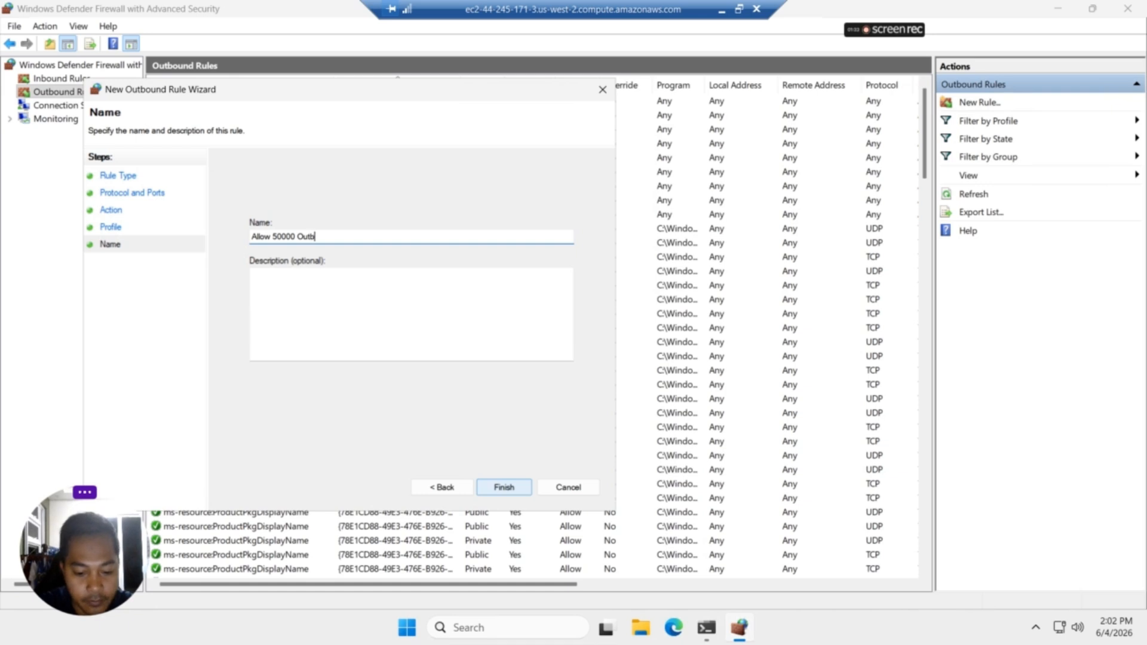
type("ount Port")
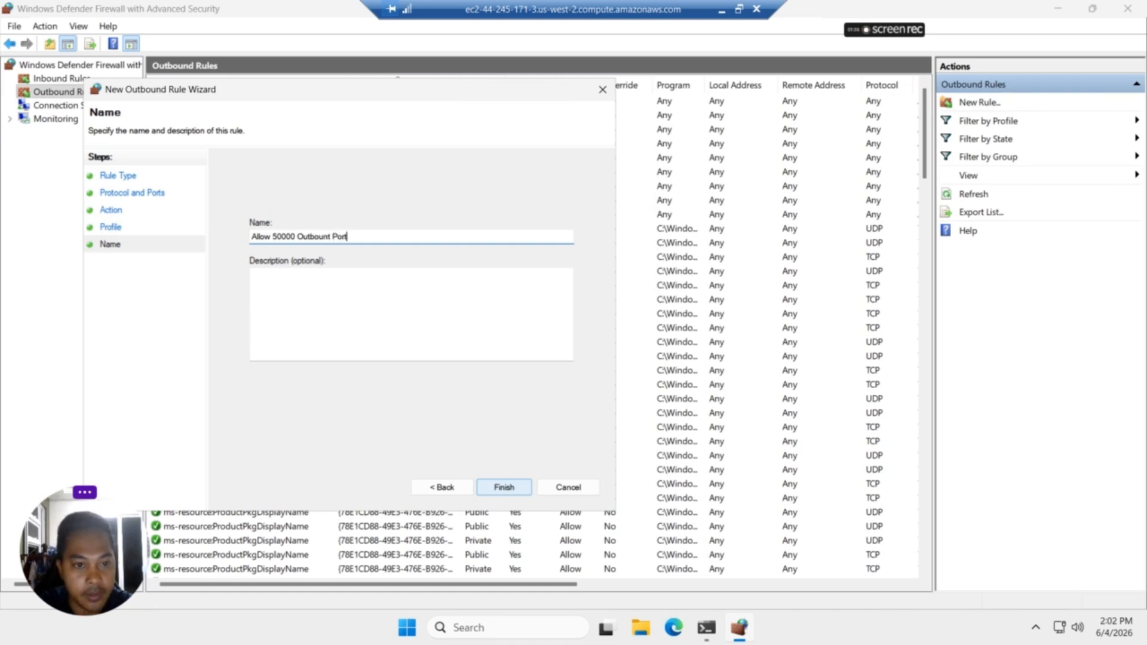
left_click(504, 487)
key("alt+Tab")
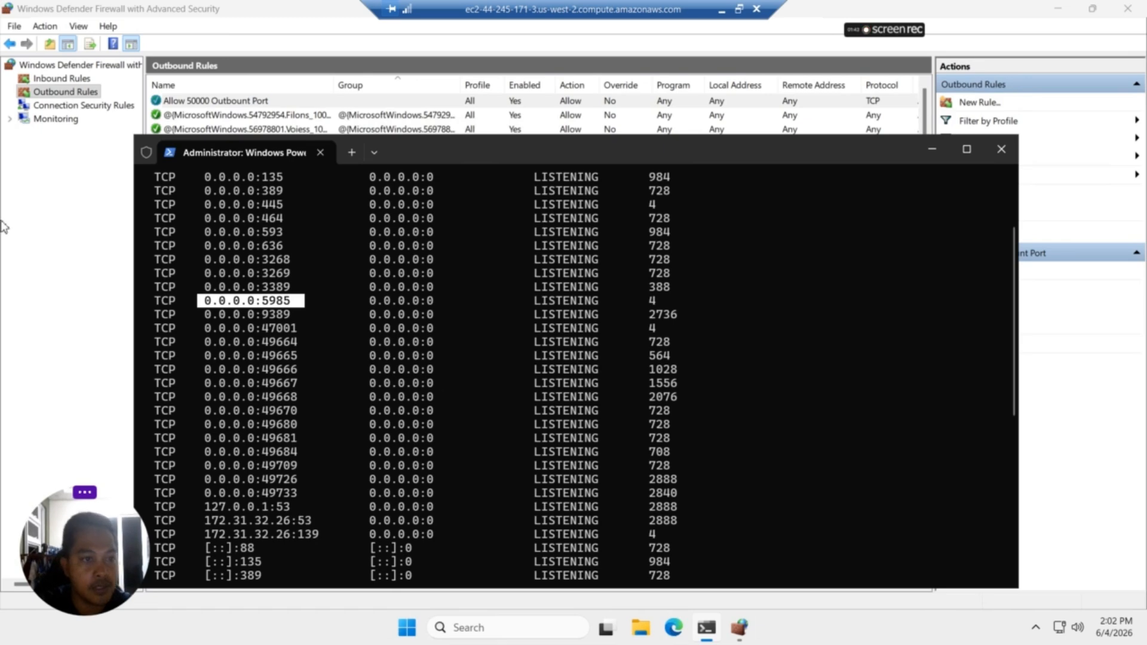
left_click(51, 242)
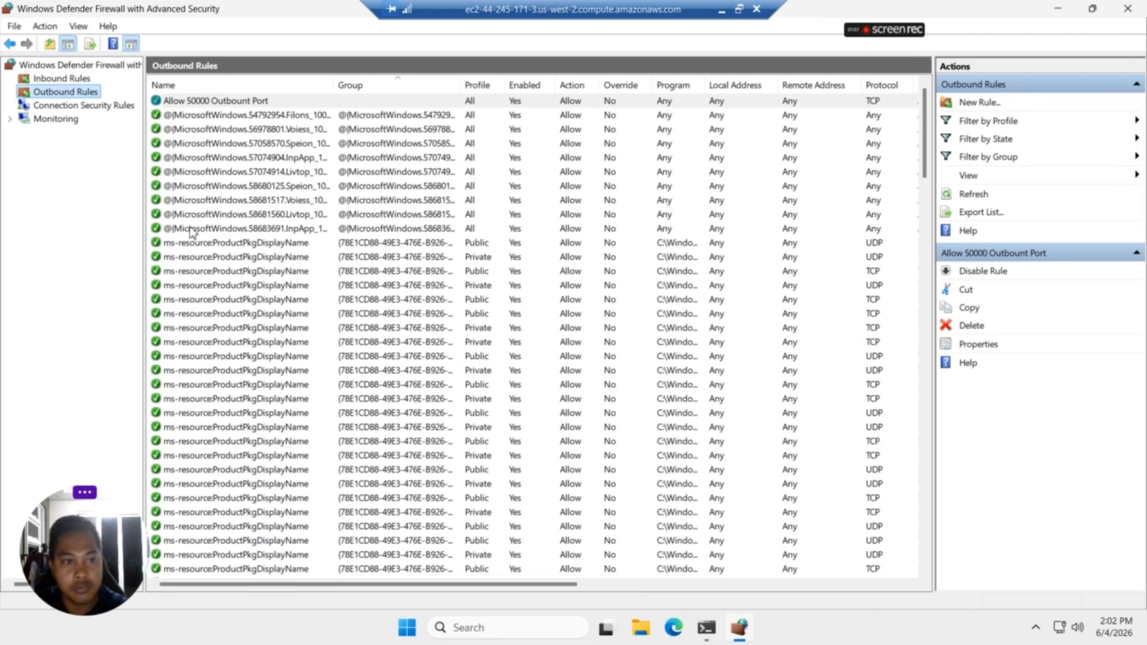
Disable the outbound rule Allow 50000 Outbount Port and the inbound rule Allow 50000 Inbound
left_click(991, 272)
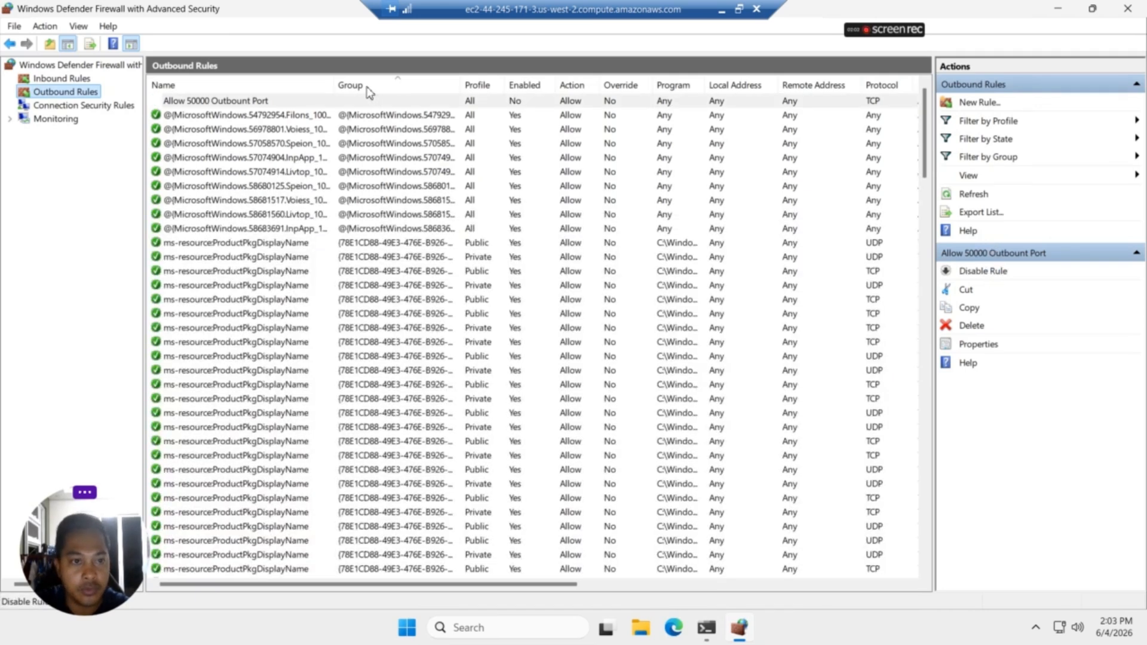
left_click(55, 78)
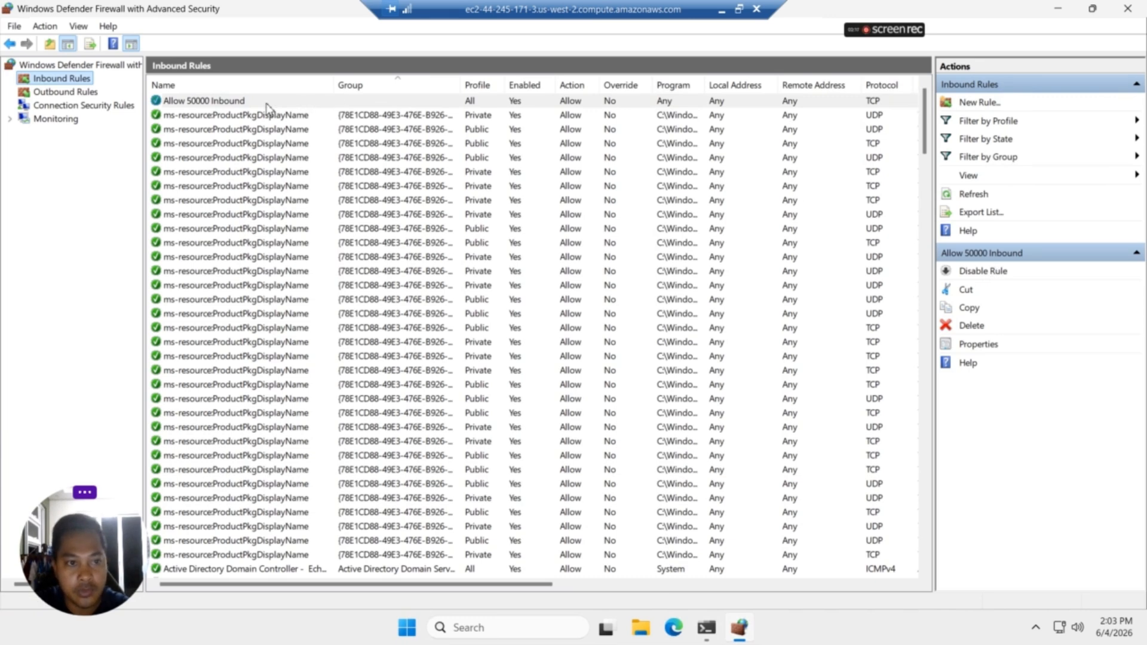
left_click(984, 272)
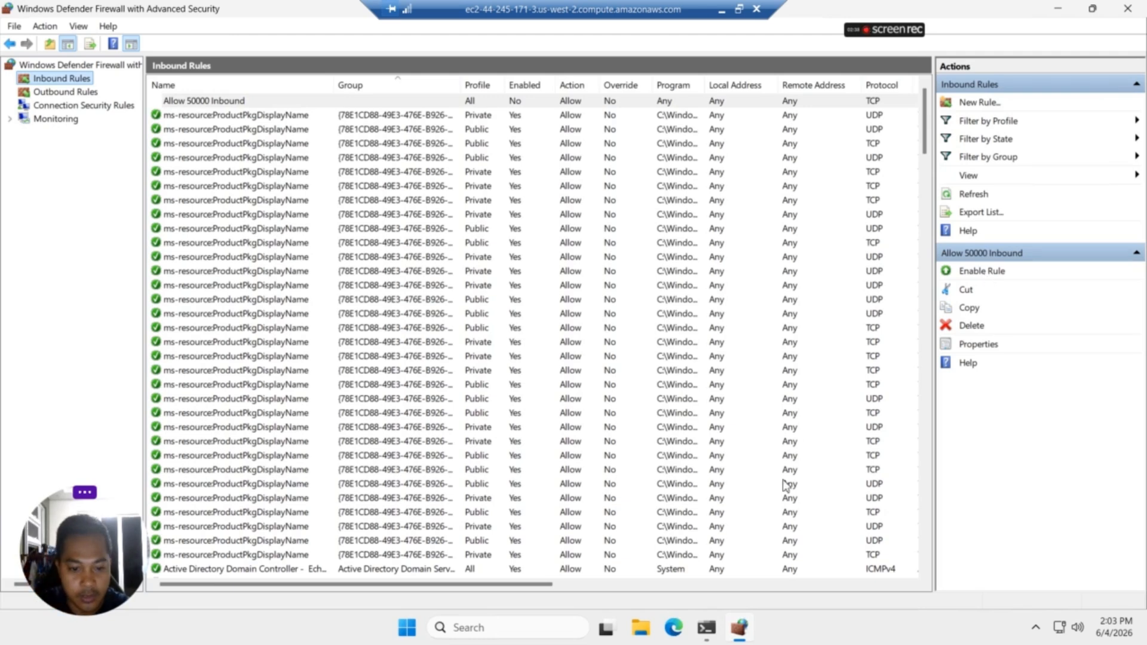
Search Windows for cmd and open Command Prompt
left_click(548, 625)
type("WINDOWS DEFEN")
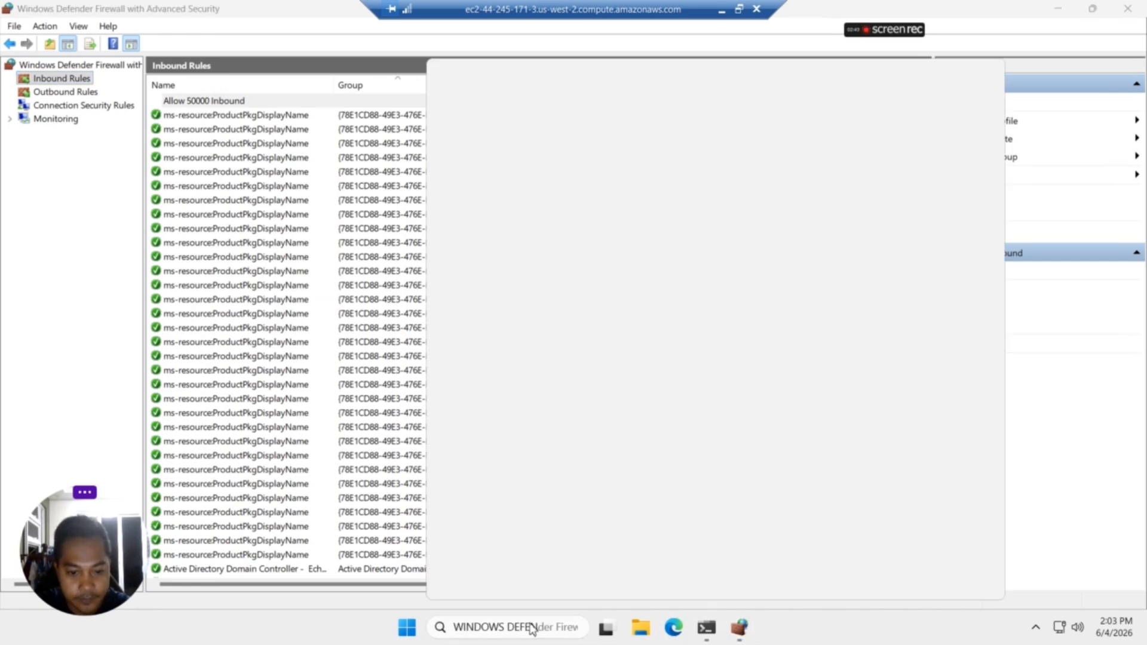
key("ctrl+a")
type("cmd")
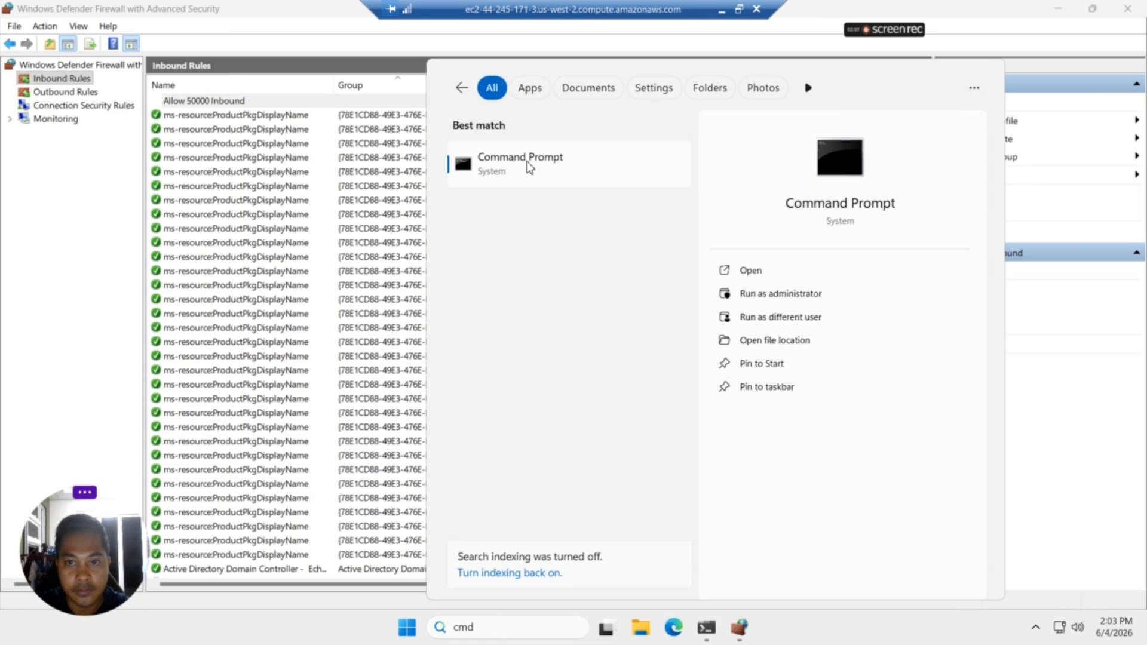
left_click(528, 166)
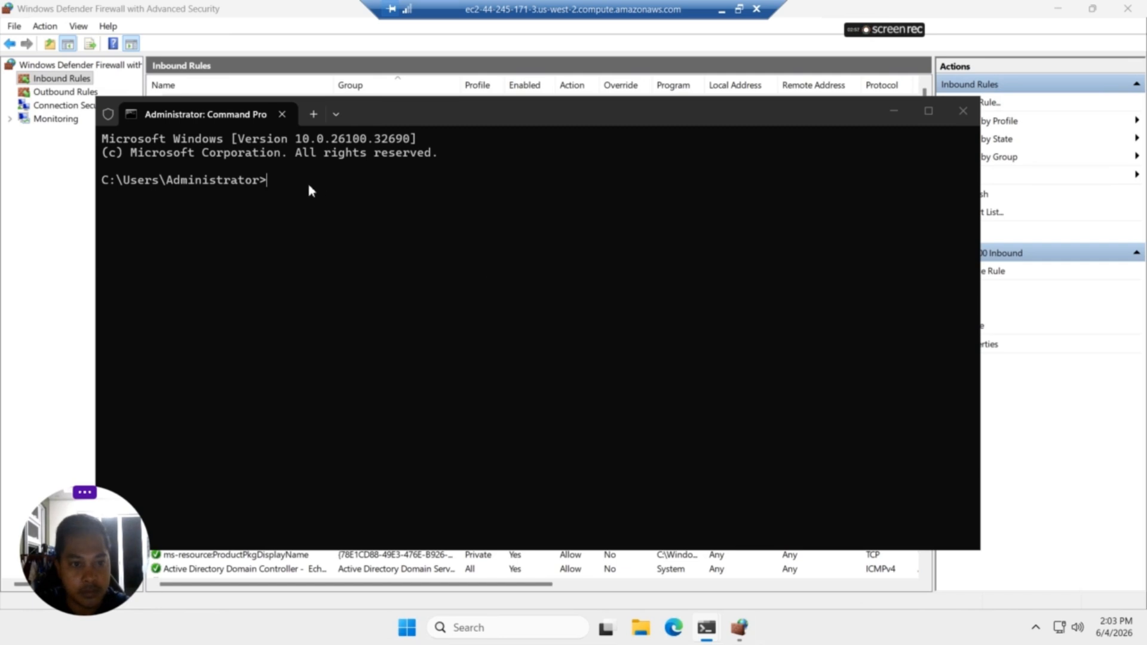
Run taskschd.msc in Command Prompt to open Task Scheduler, and start the Create Basic Task wizard
type("t")
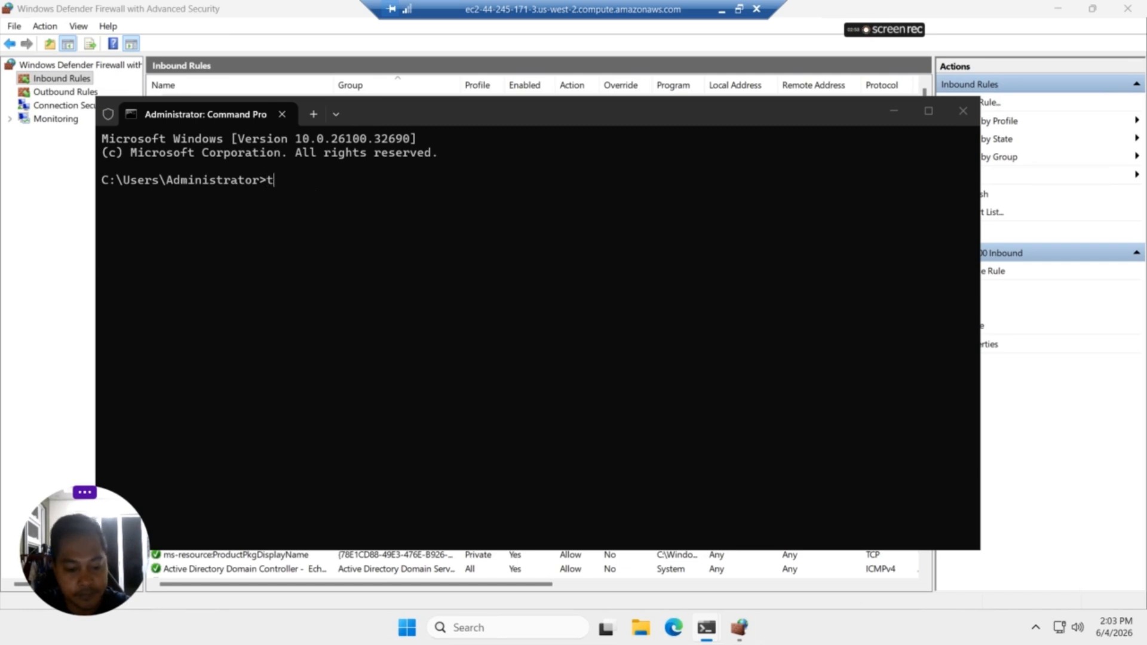
type("asks")
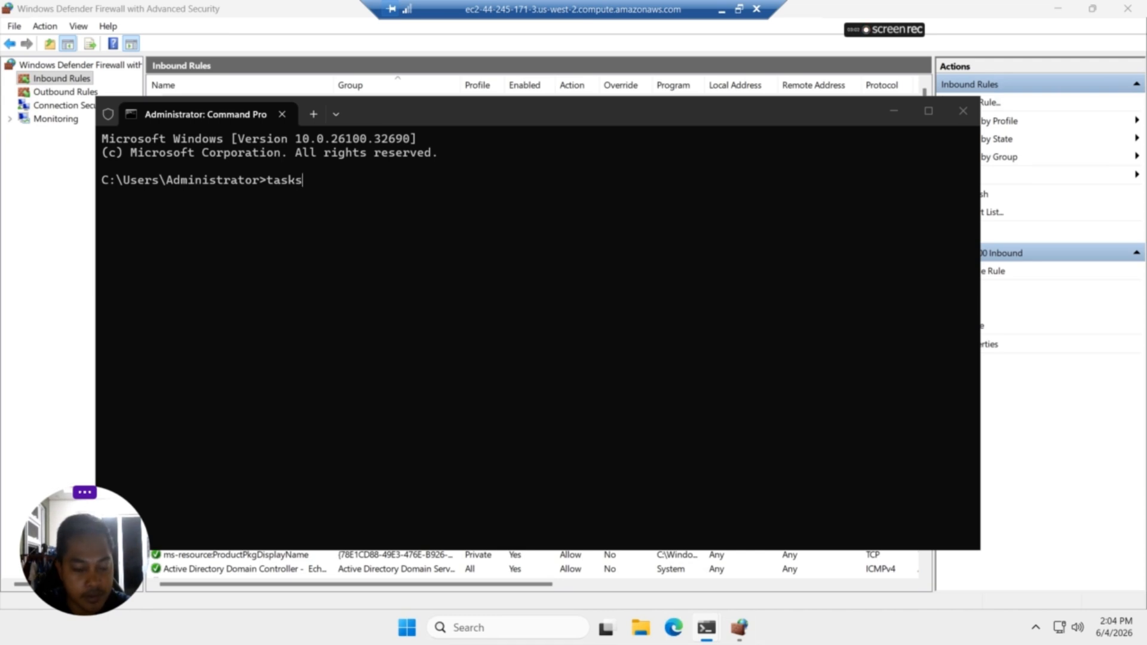
type("chd")
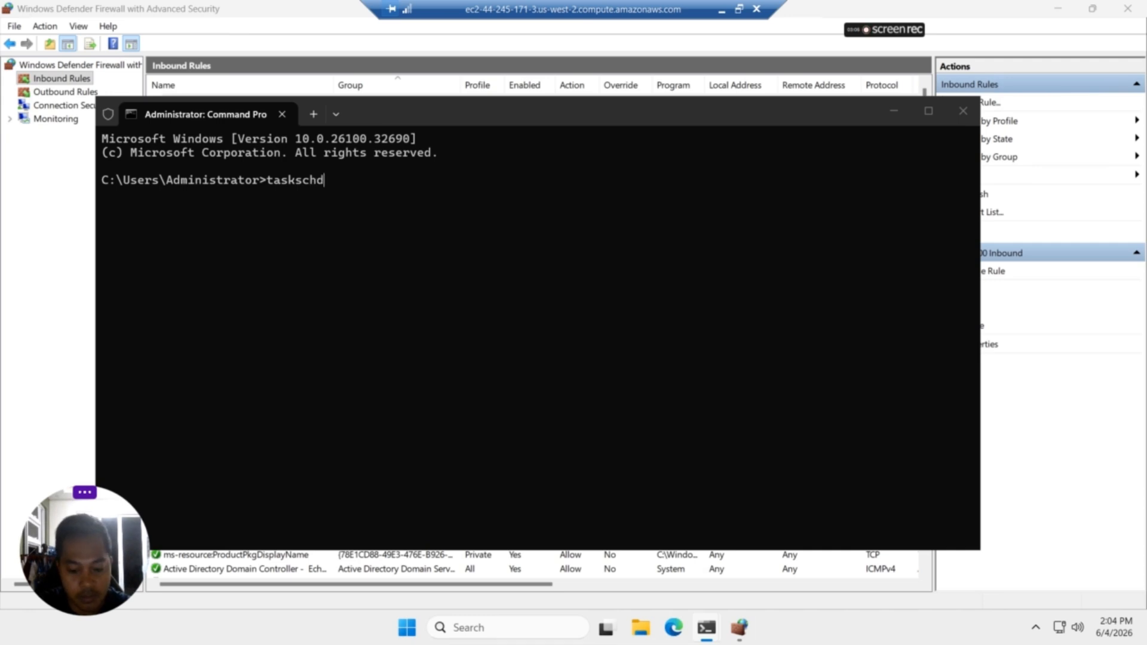
type(".msc")
key("Return")
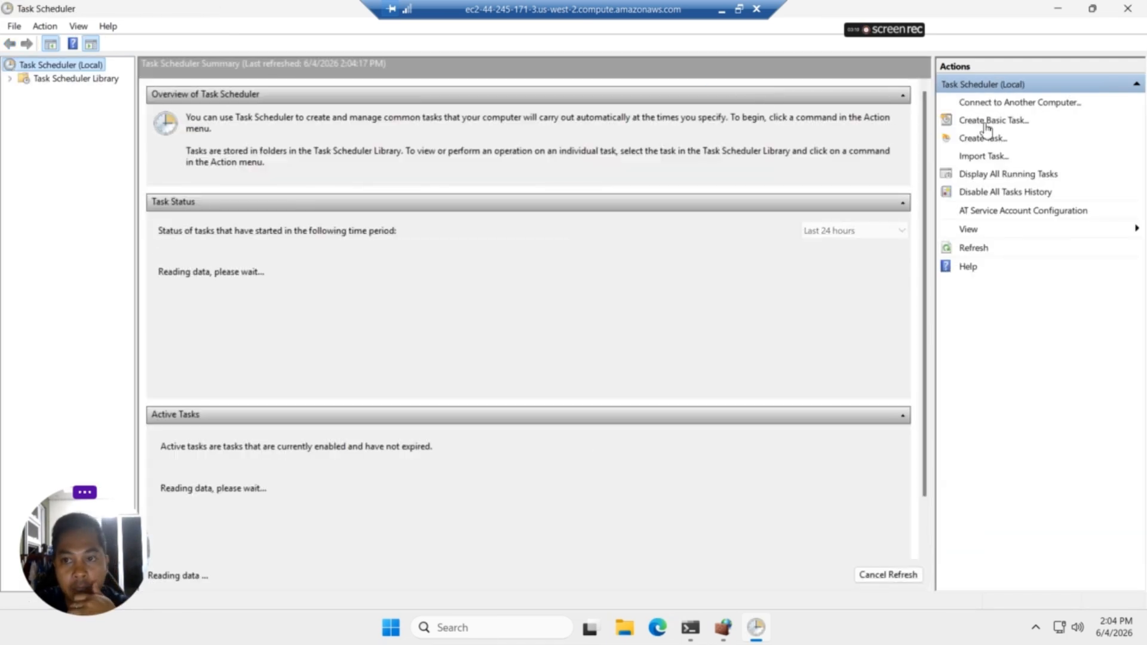
left_click(994, 123)
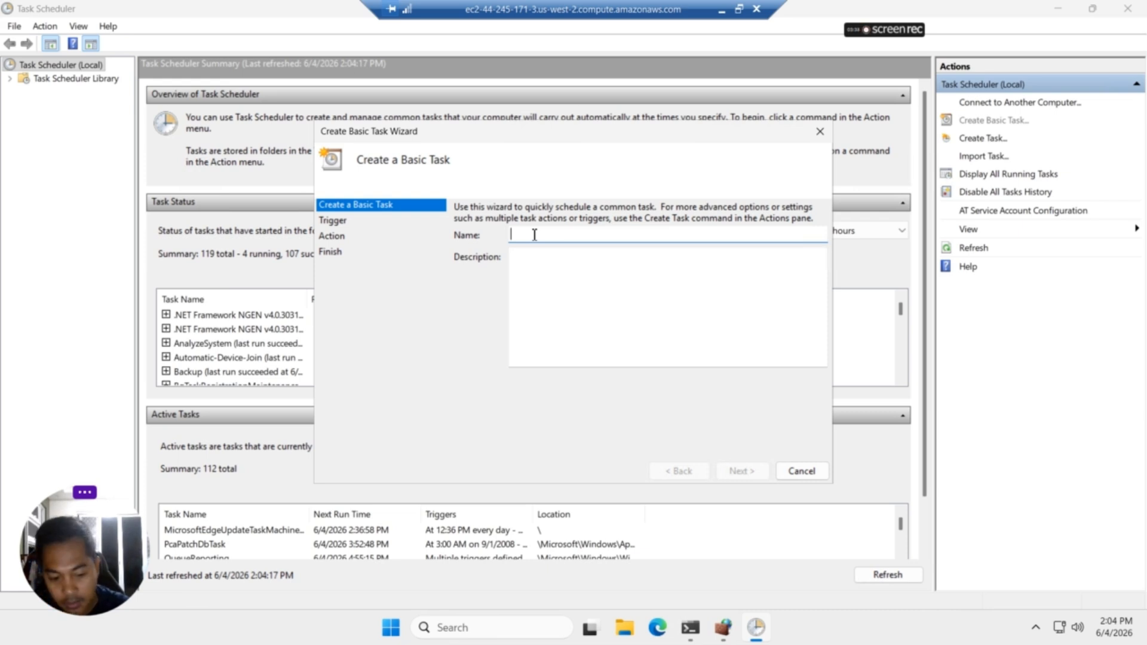
Name the basic task Windows Daily Update, with the description Check Windows Daily Update, and continue to its trigger
type("Windows")
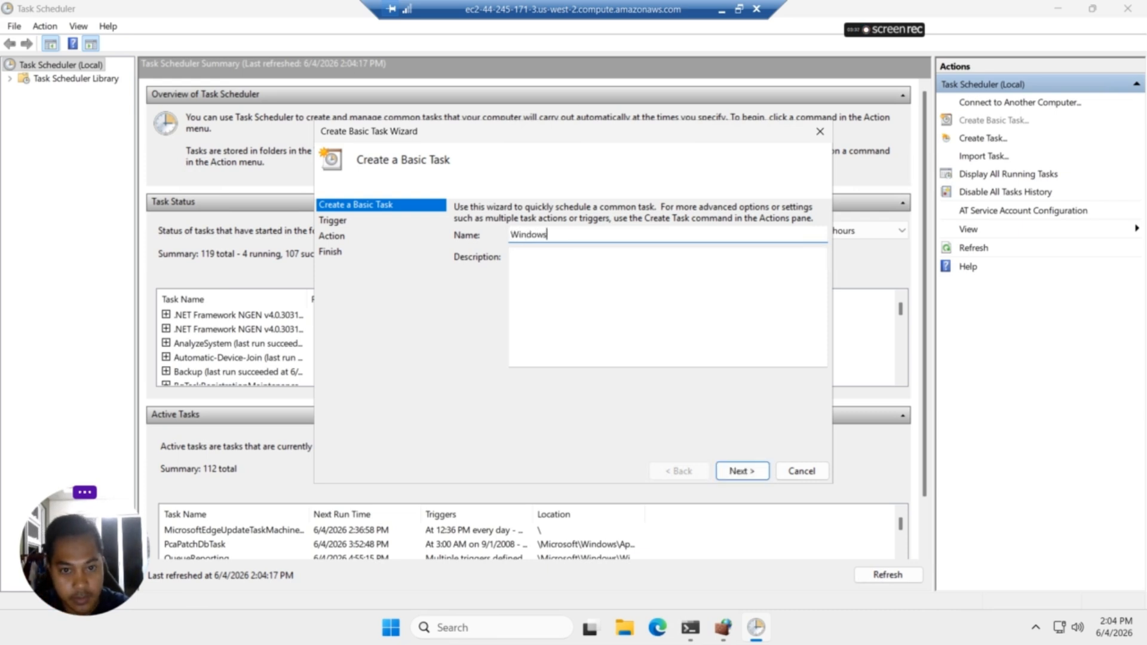
type(" S")
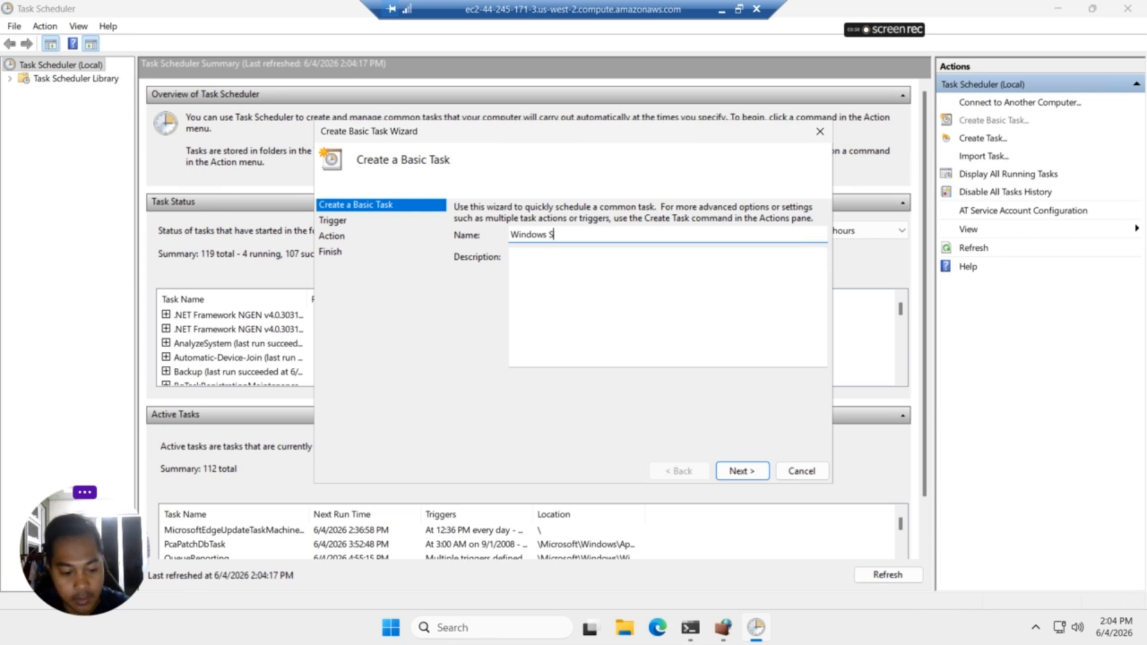
key("BackSpace")
type("Daily Update")
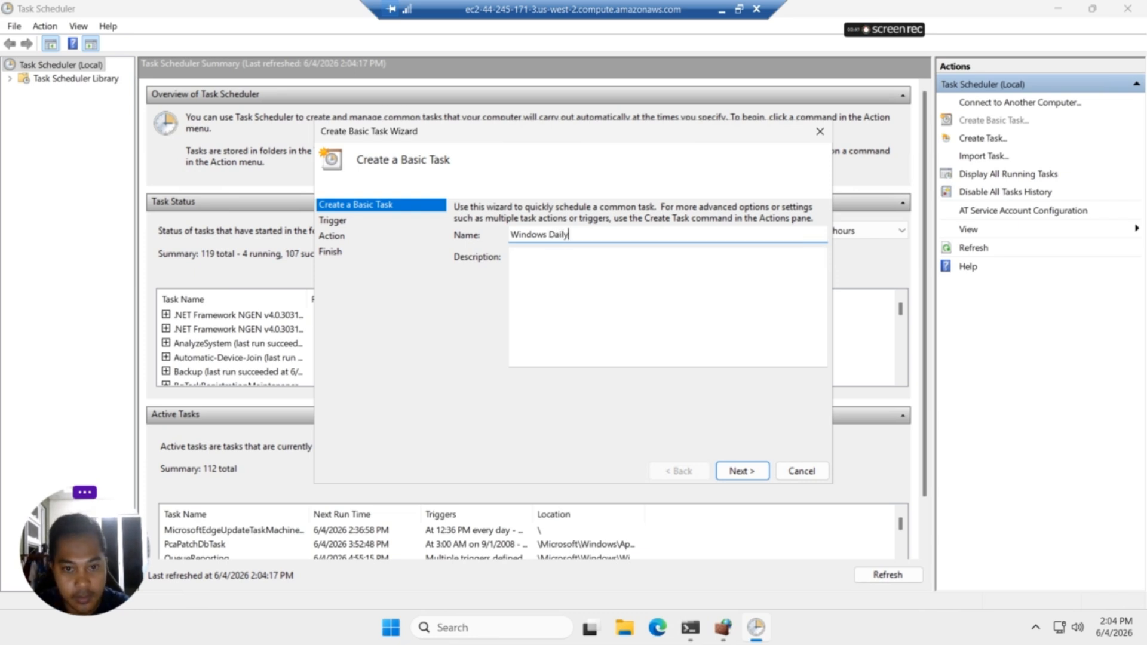
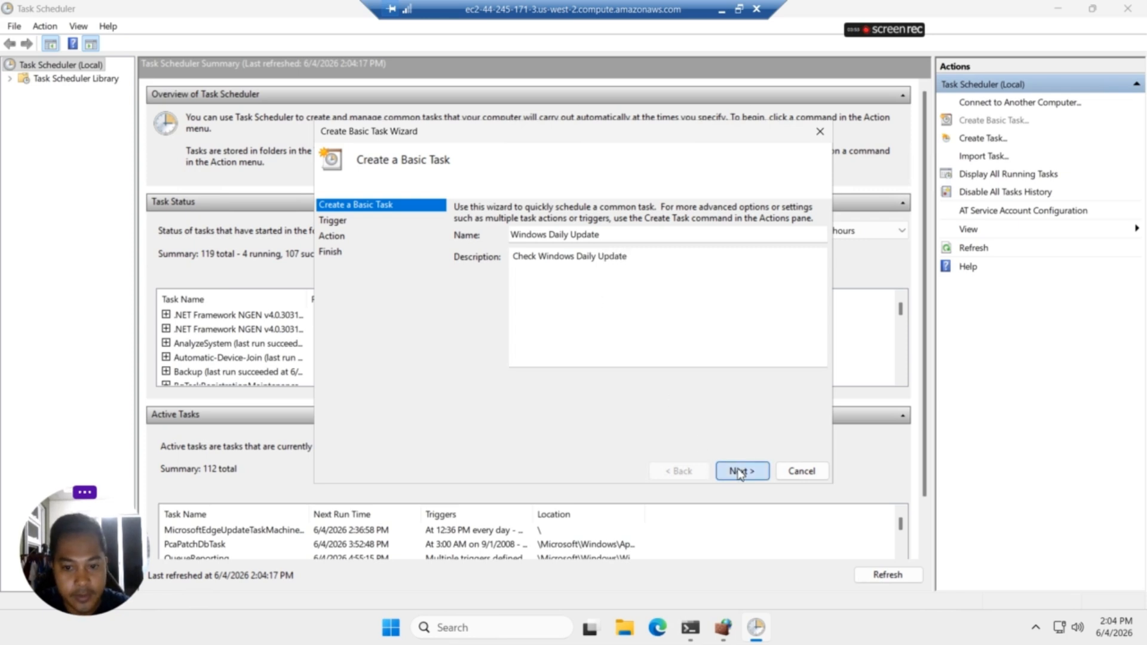
left_click(739, 471)
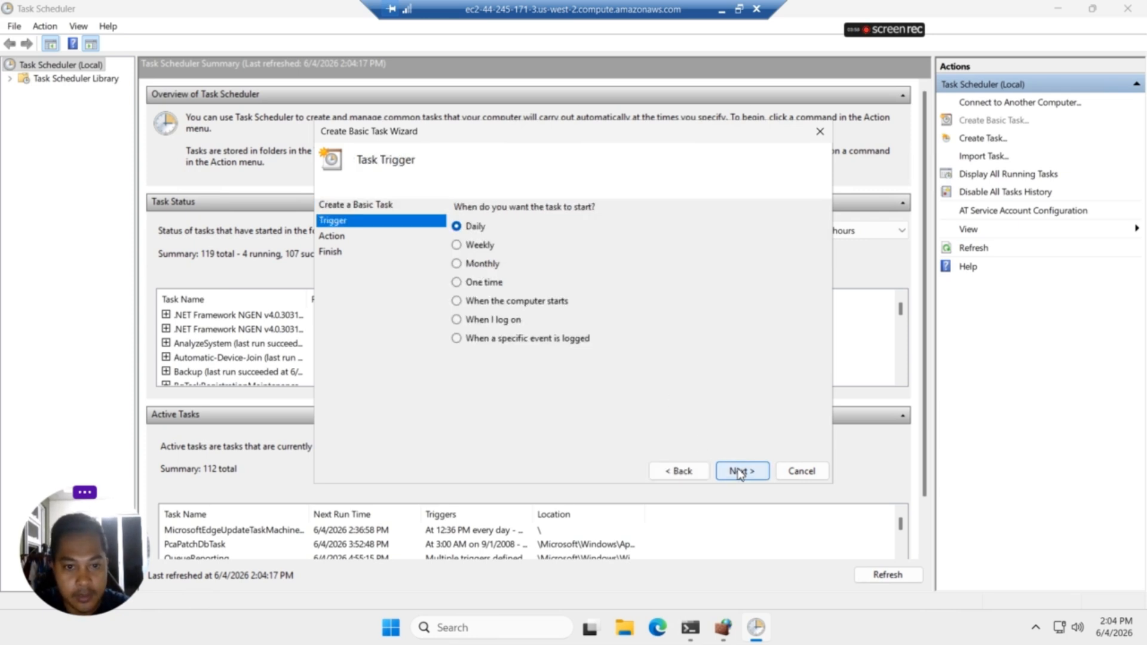
Keep the daily trigger recurring every 1 day, and set its start time to 12:00:00 AM
left_click(570, 216)
type("2:04:57 PM")
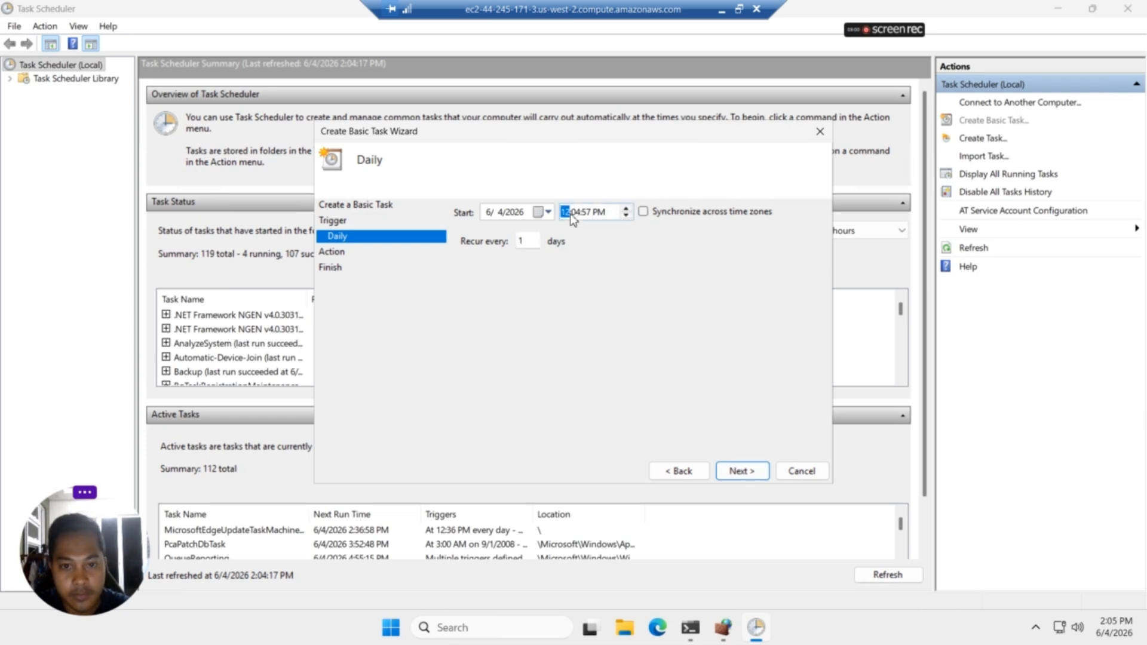
key("Right")
type("00")
key("Right")
type("00")
key("Right")
key("a")
left_click(738, 477)
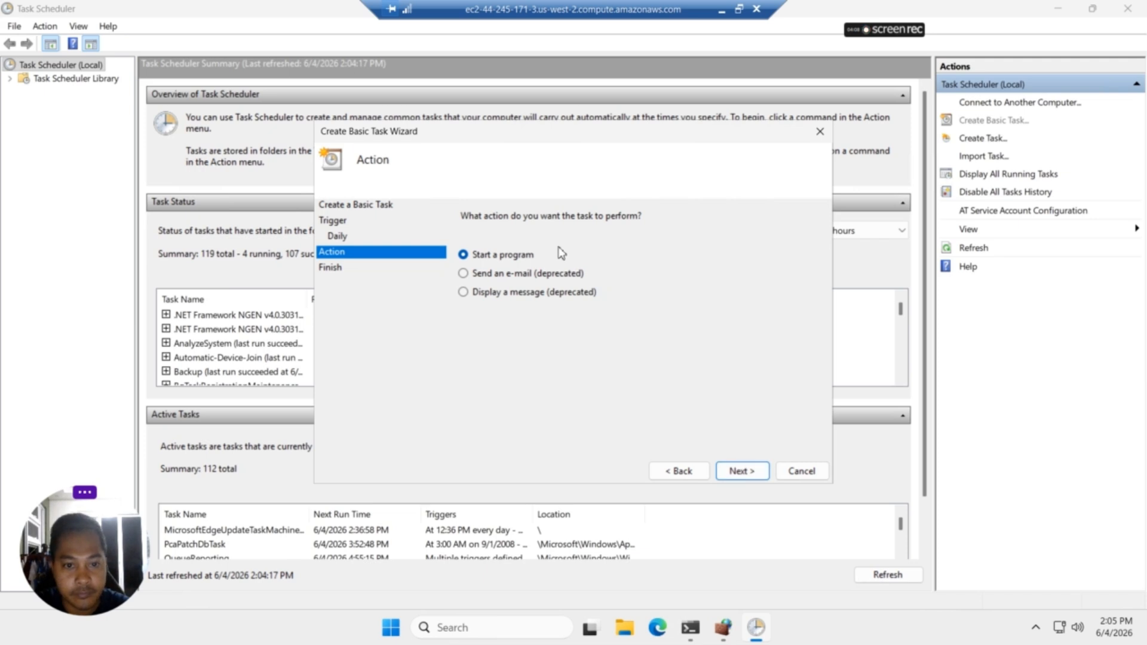
Set the task's action to start the program powershell.exe, and open its optional arguments for entry
left_click(741, 472)
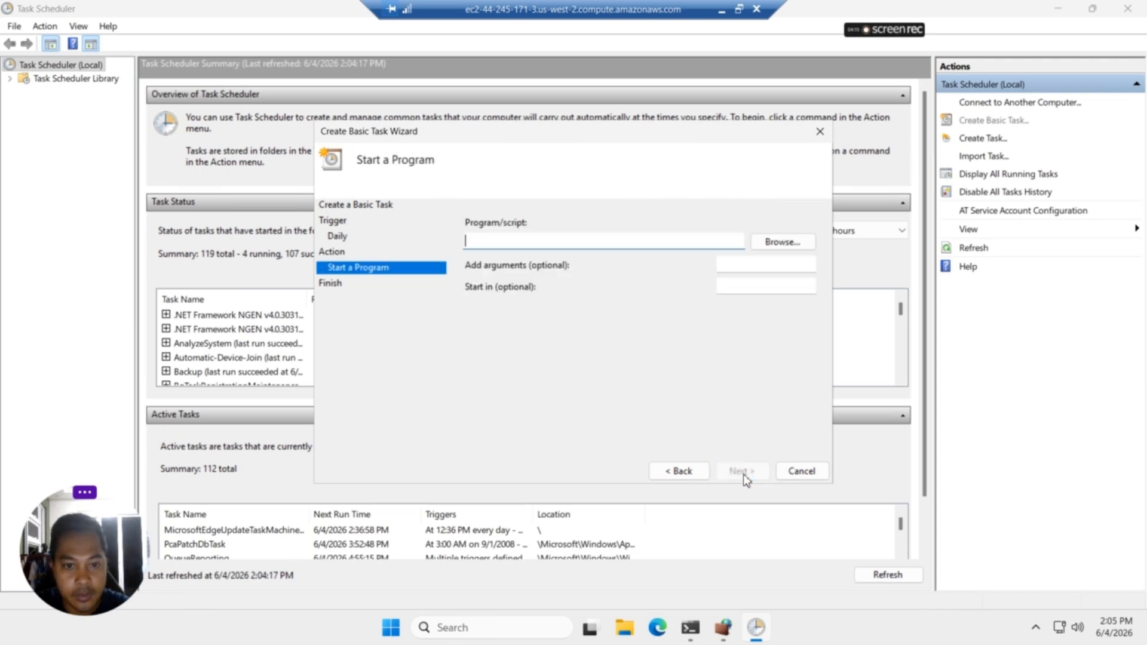
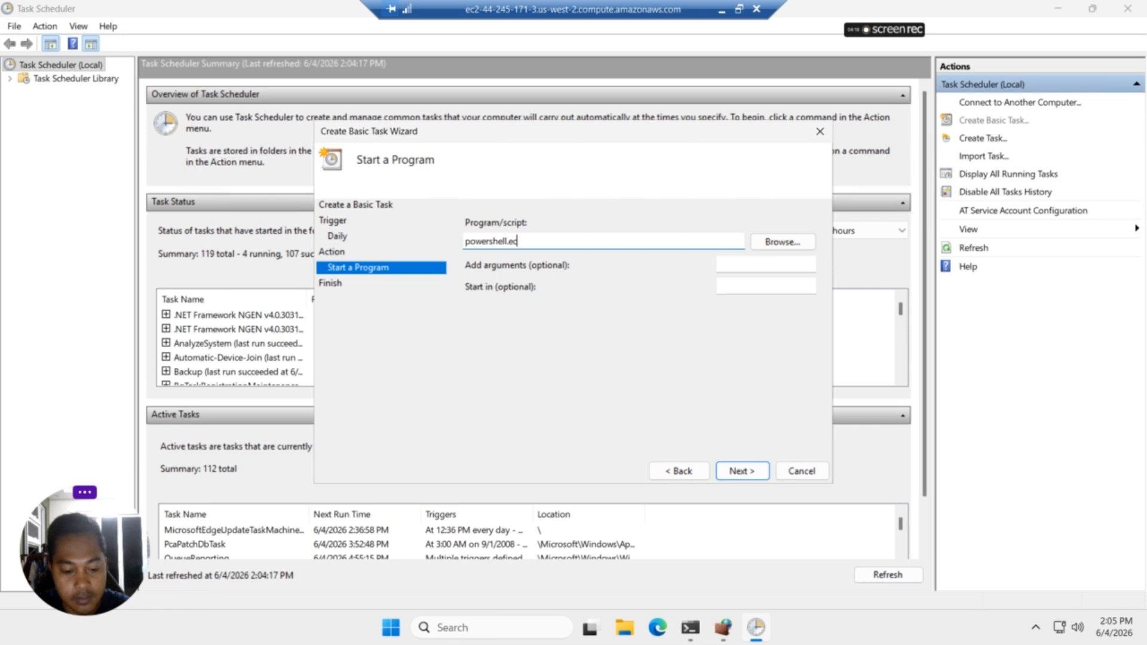
type("xe")
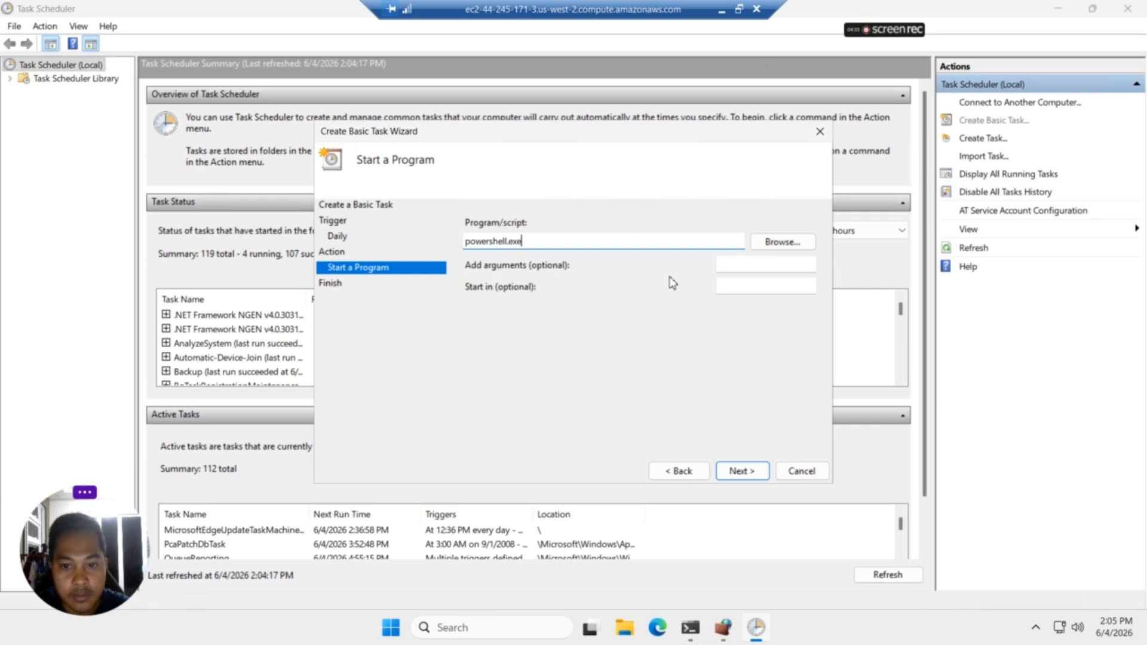
left_click(739, 266)
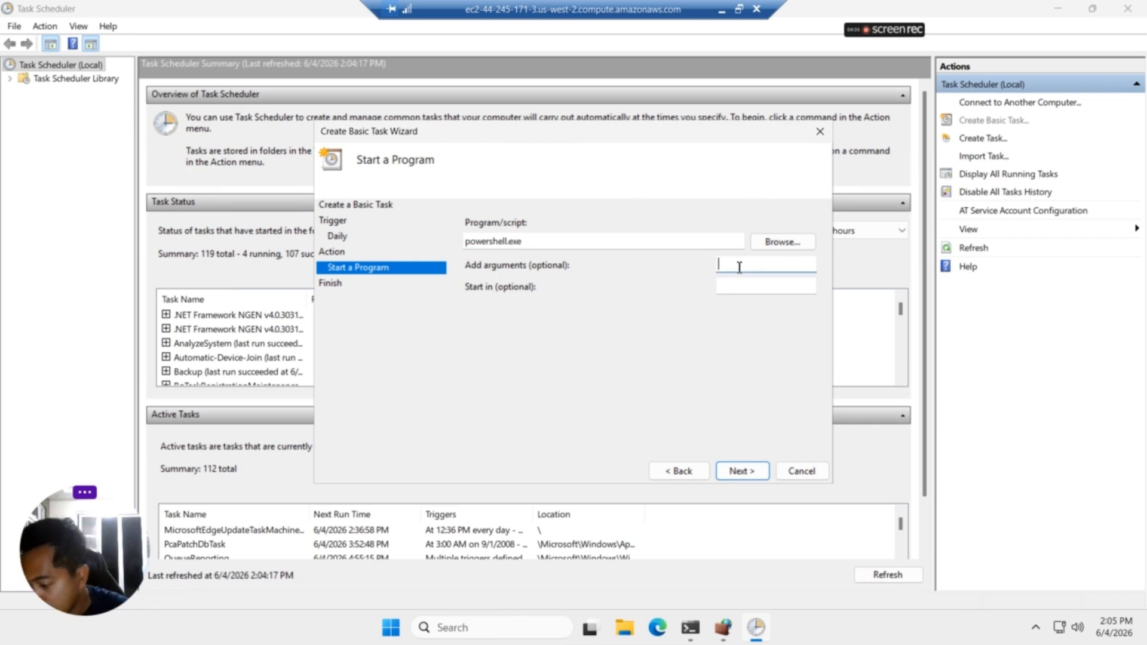
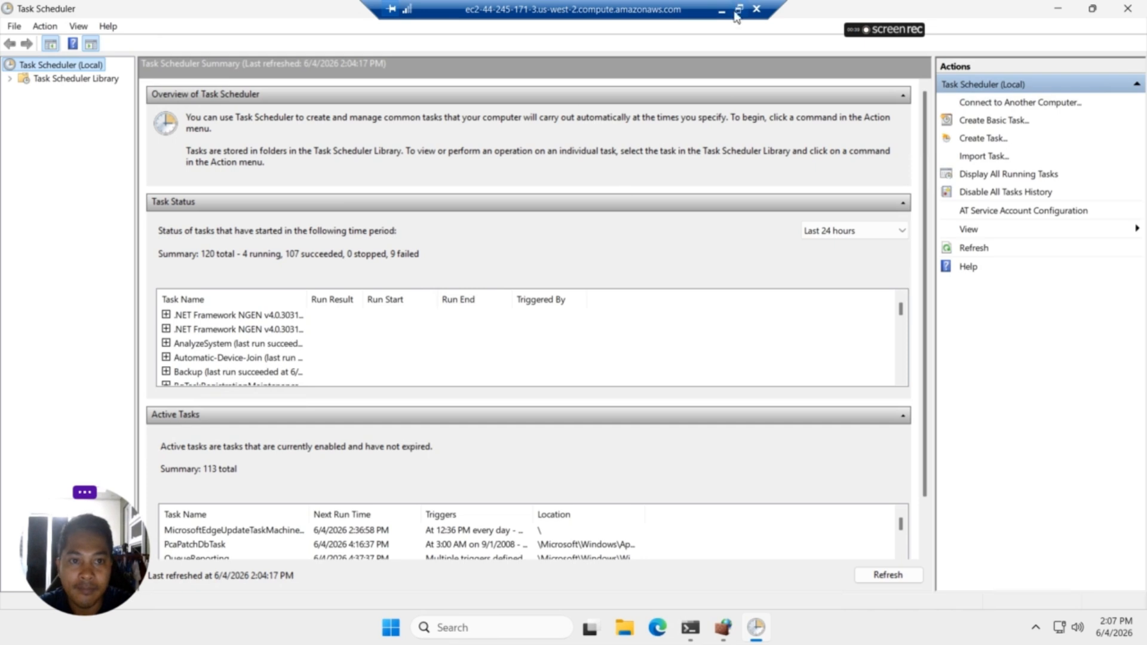
mouse_move(886, 29)
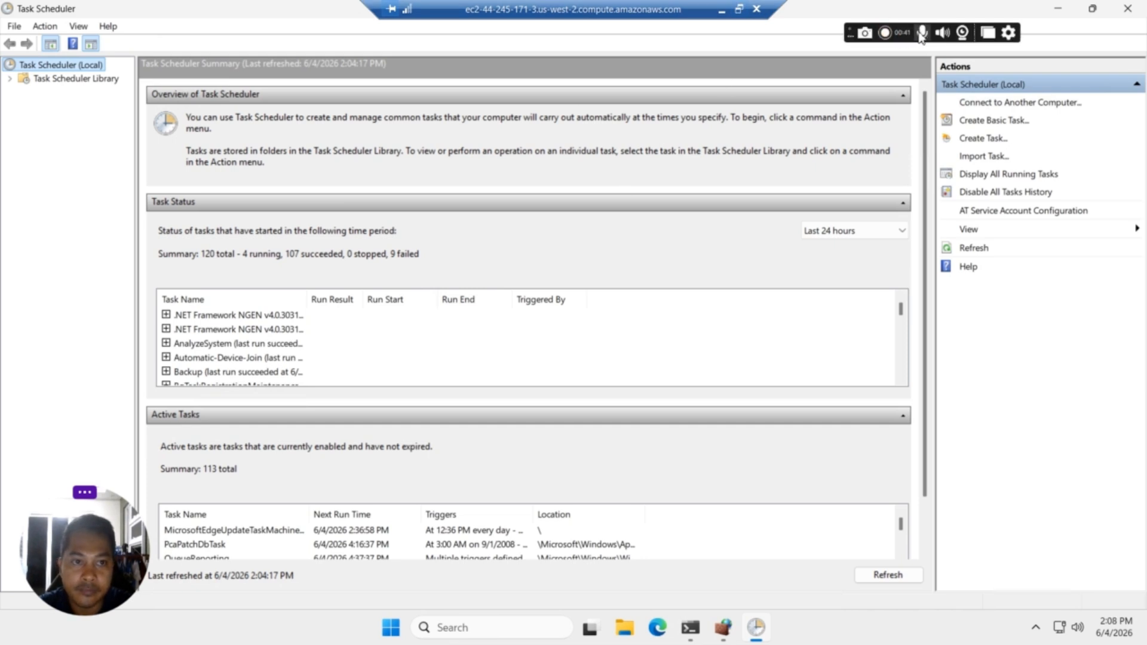